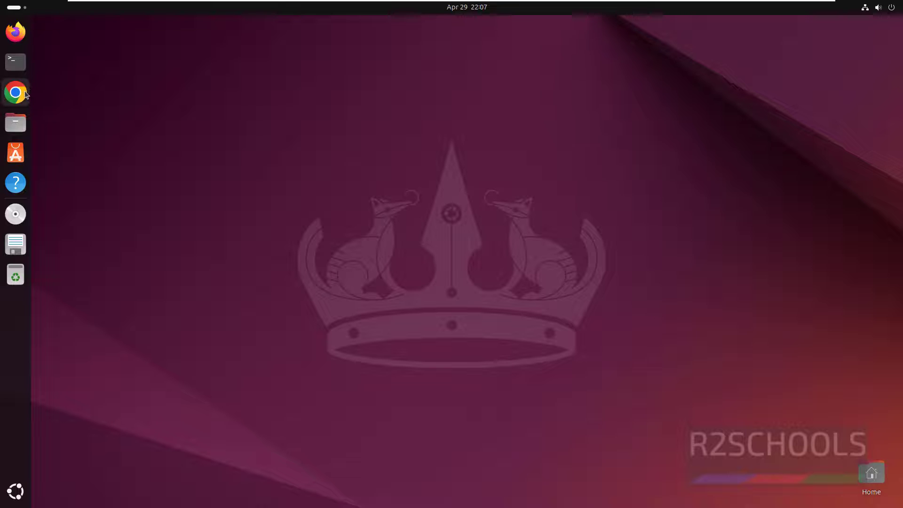
Launch Google Chrome from the dock to a blank new tab.
click(22, 95)
From maltego.com's download page, download the Maltego v4.7.0 Linux .deb package.
click(326, 46)
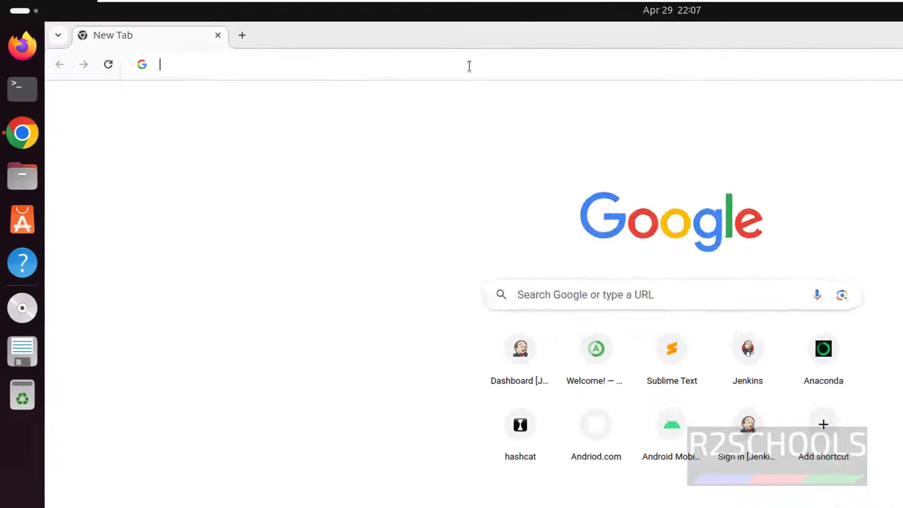
text(maltego.com)
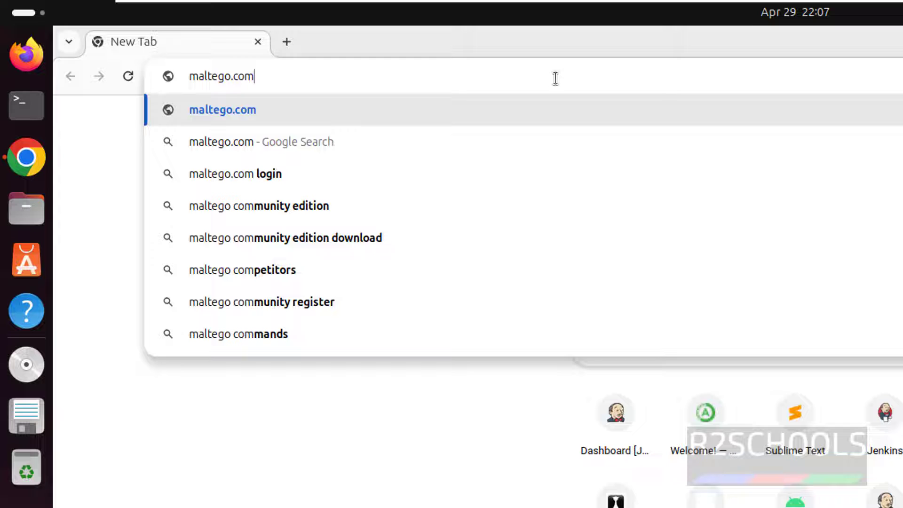
key(Return)
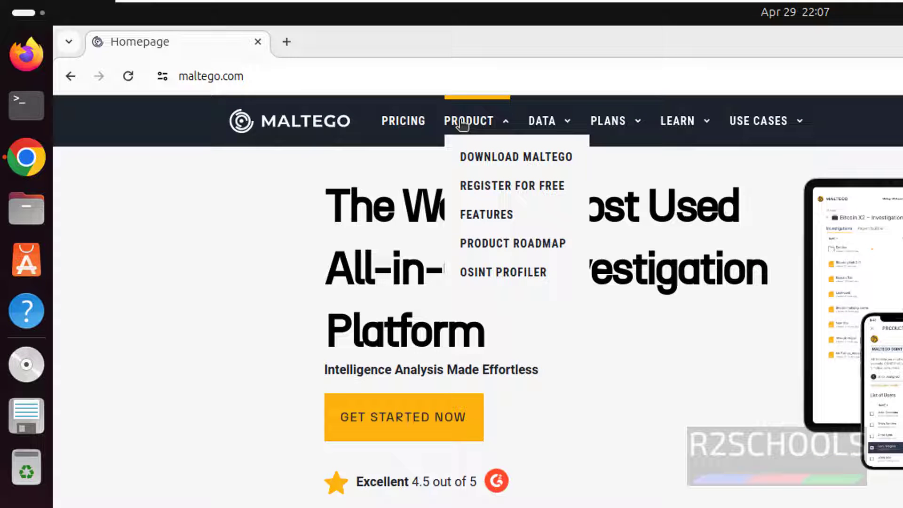
click(474, 162)
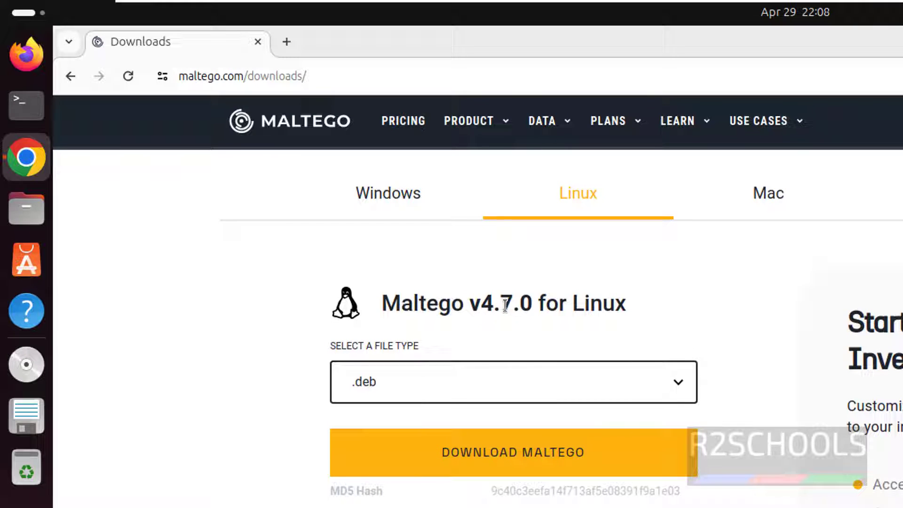
click(535, 382)
click(521, 457)
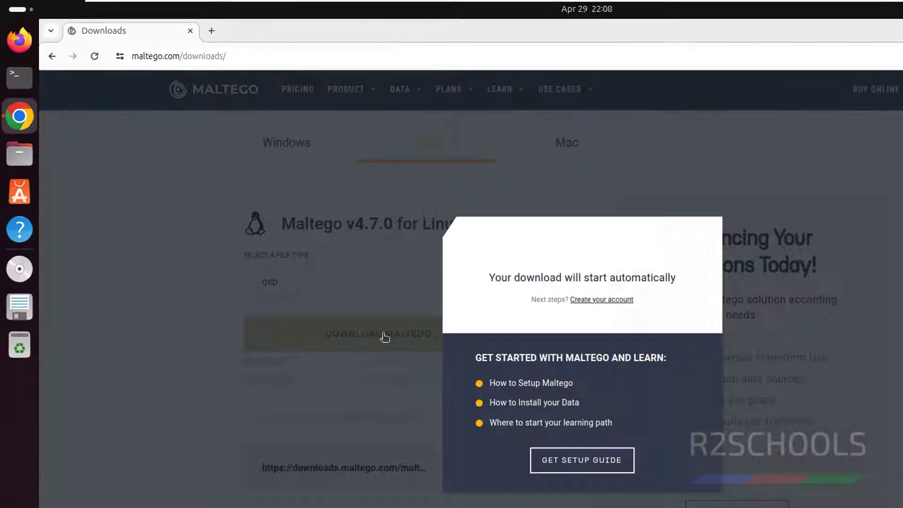
Dismiss the download notice and watch progress in Chrome's downloads history.
click(695, 214)
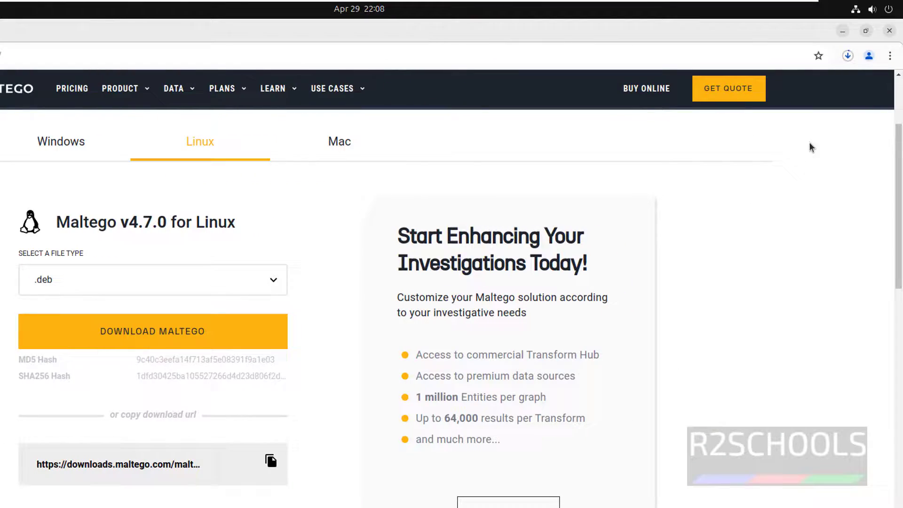
click(826, 79)
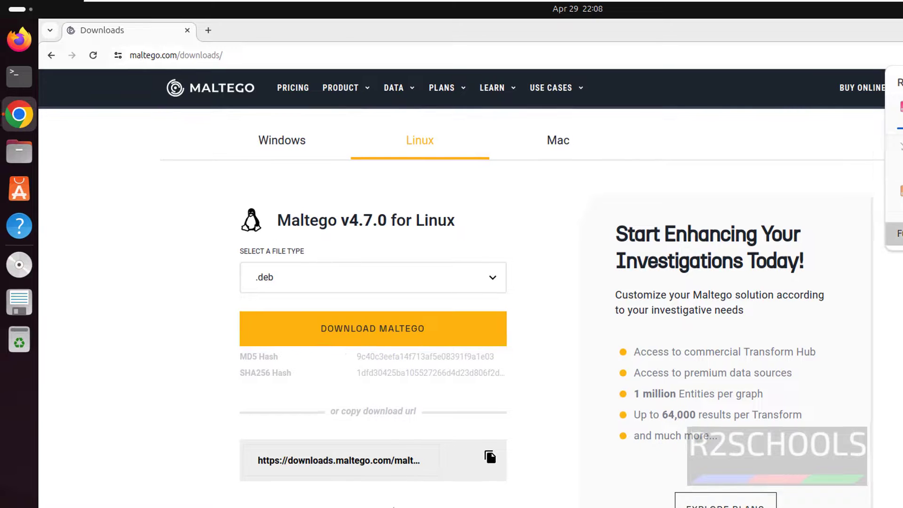
click(896, 233)
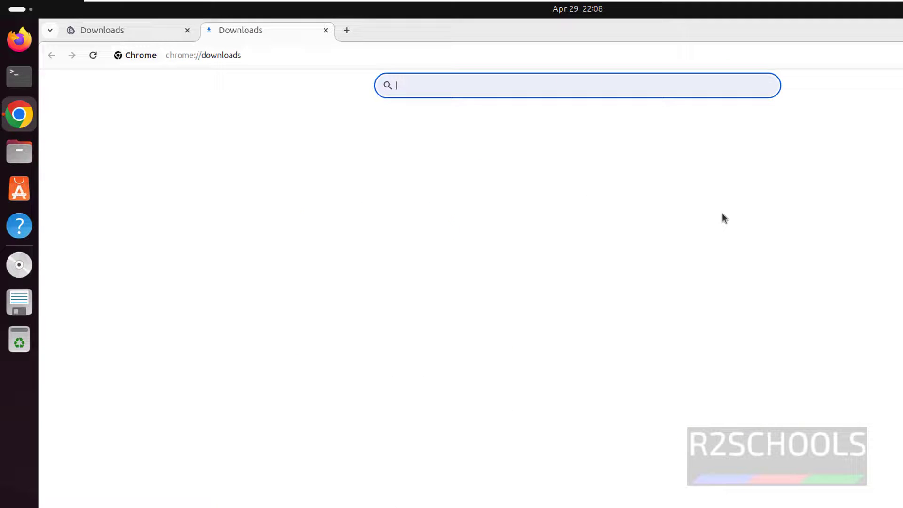
click(20, 86)
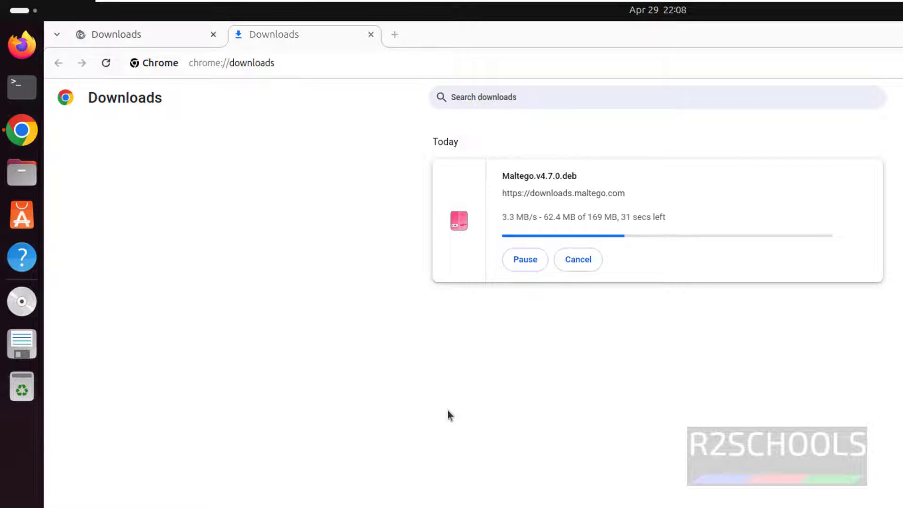
click(324, 340)
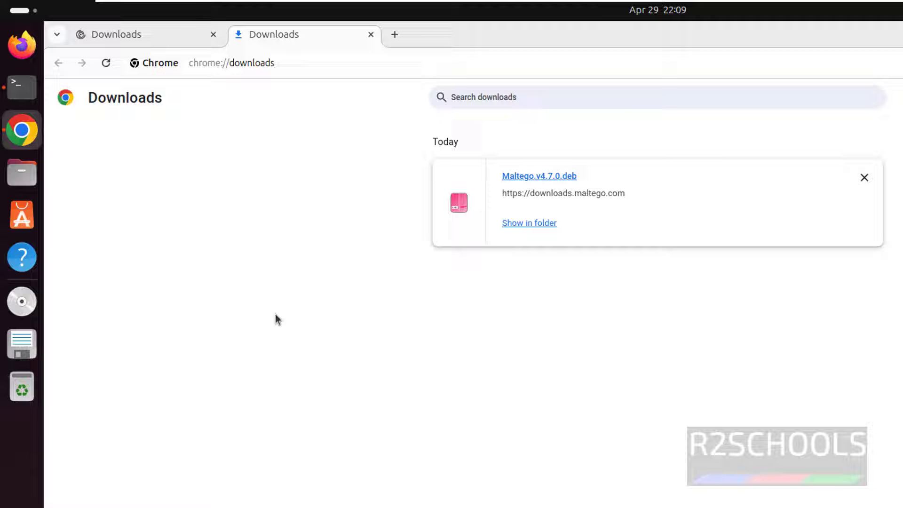
In Terminal, move into the Downloads folder and list its files.
click(22, 93)
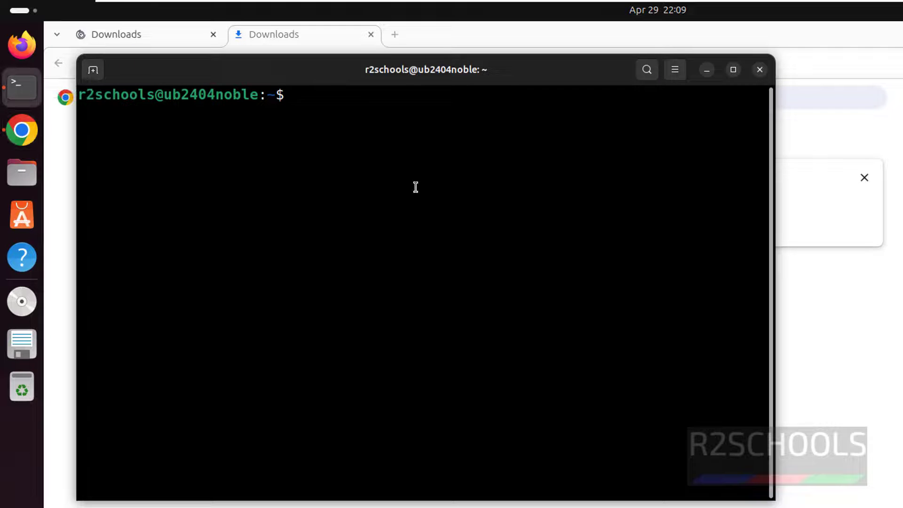
text(cd Dow)
key(Tab)
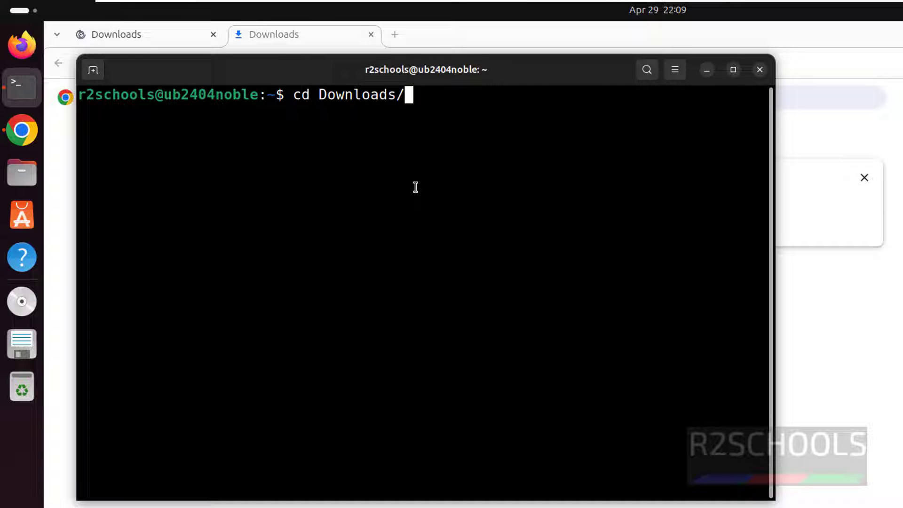
key(Return)
text(ls)
key(Return)
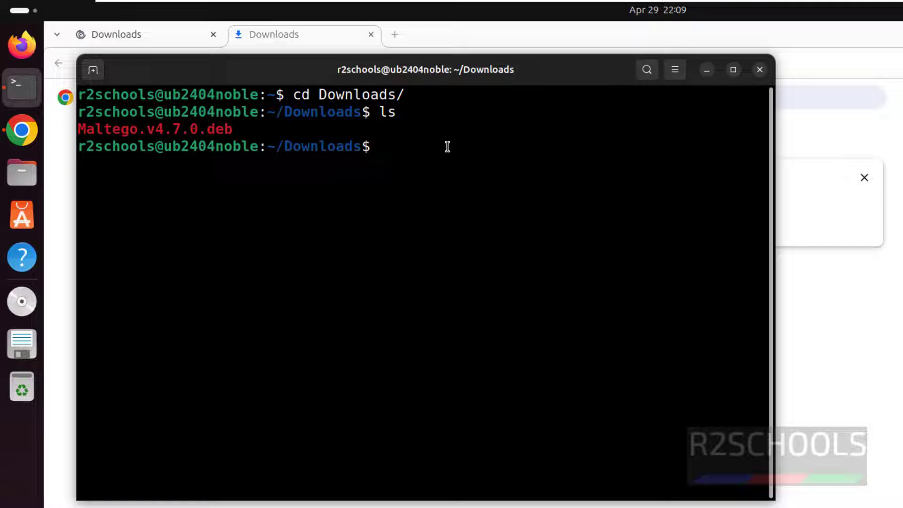
text(sudo )
text(dpkg -)
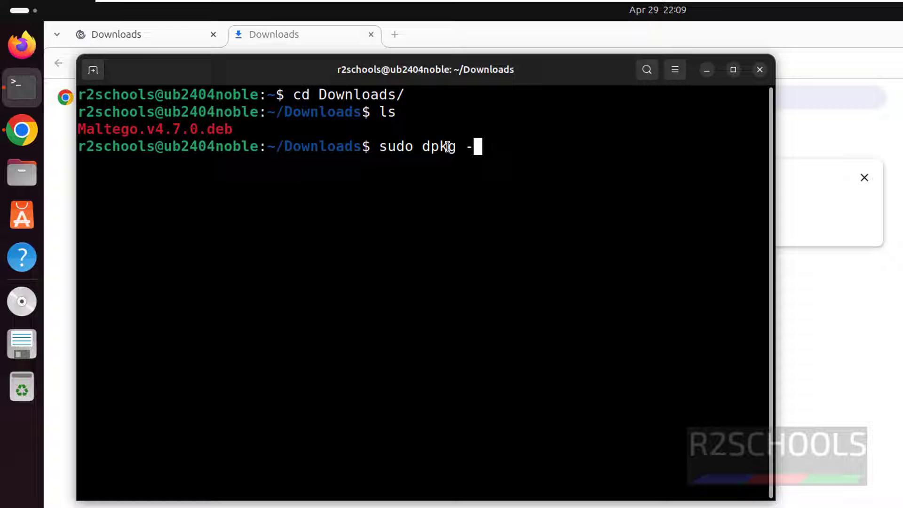
text(i Ma)
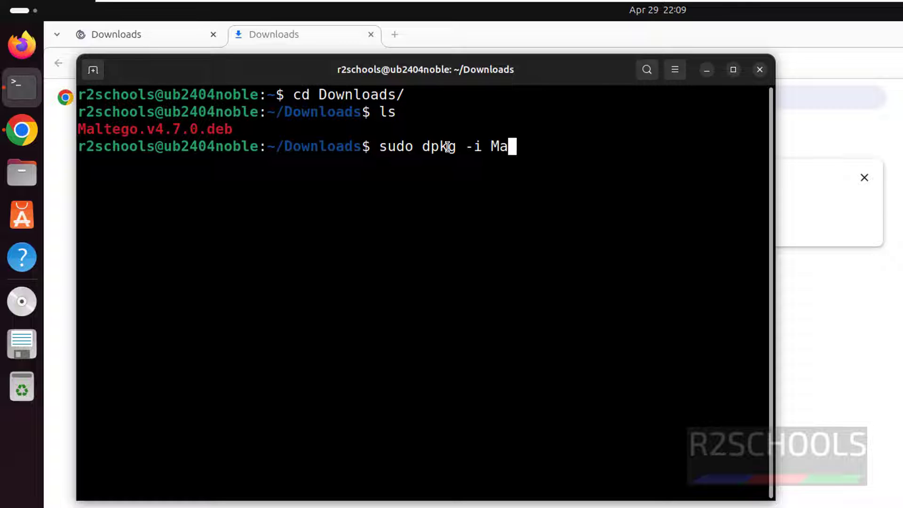
Run sudo dpkg -i Maltego.v4.7.0.deb, which fails on a lock held by process 13358.
key(Tab)
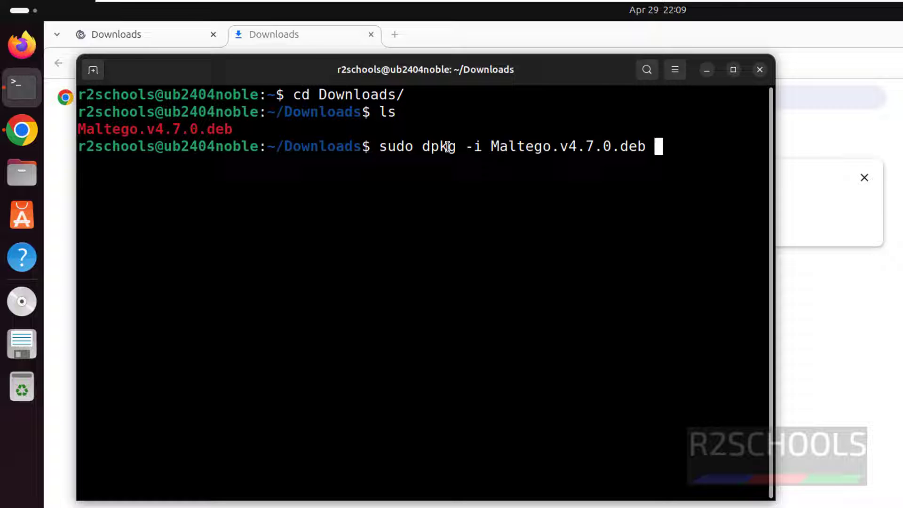
key(Return)
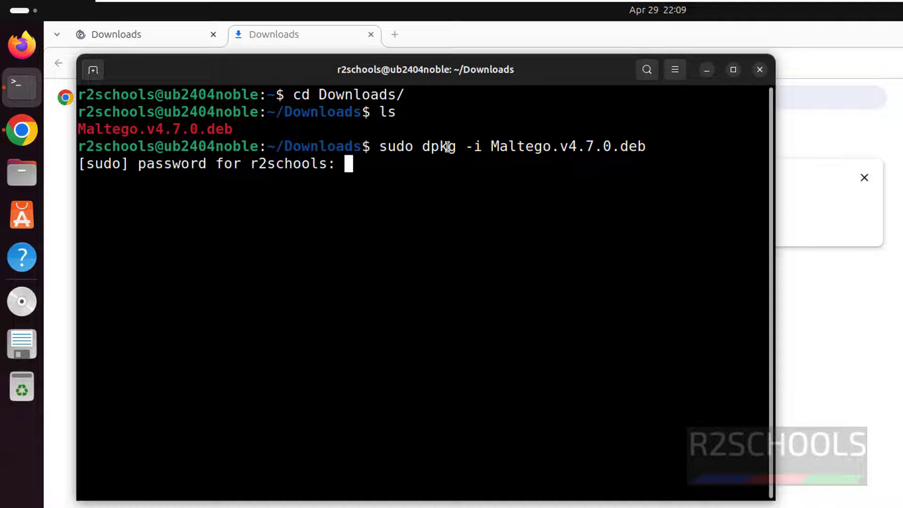
key(Return)
drag(697, 180, 732, 181)
Copy pid 13358 from the error and run a kill command on it.
click(701, 177)
right_click(732, 181)
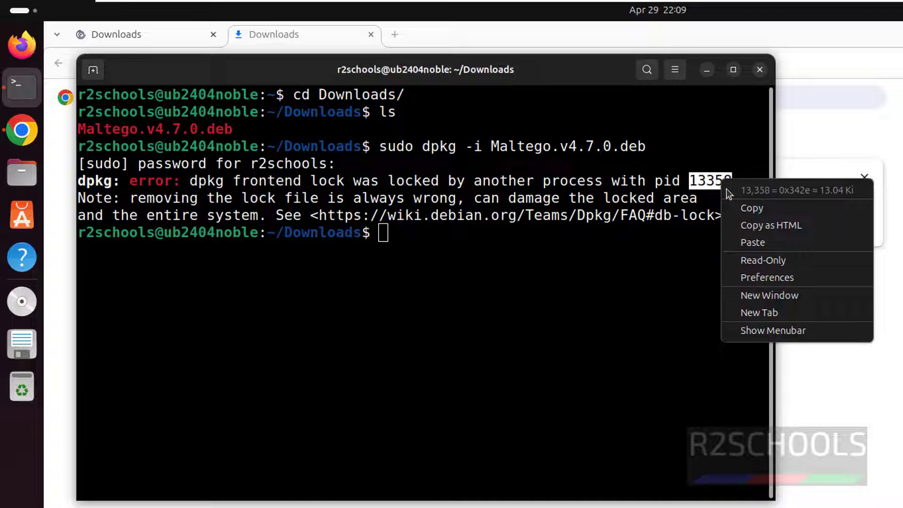
click(738, 205)
text(ki)
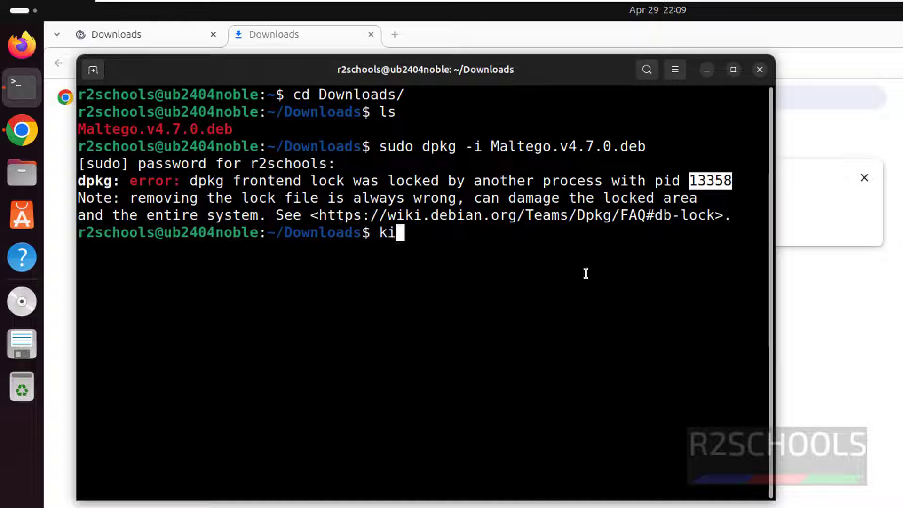
text(ll -9)
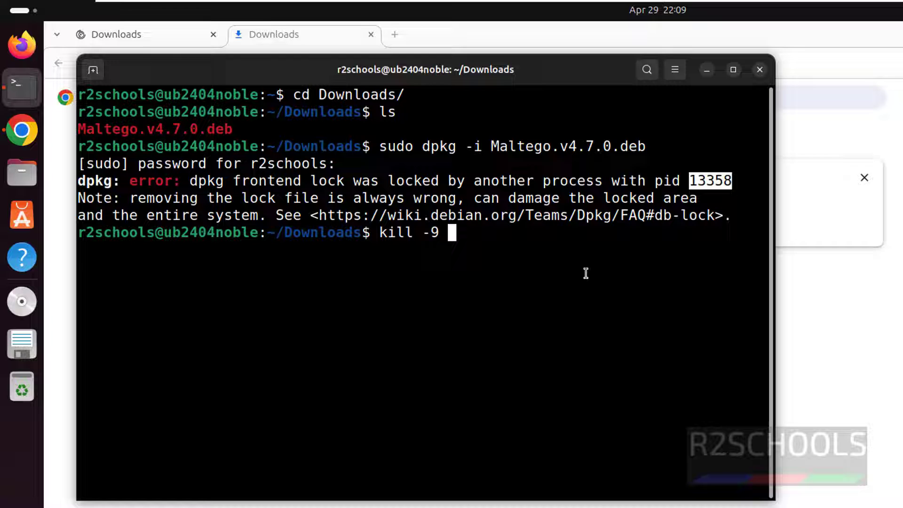
right_click(542, 317)
click(564, 363)
key(Return)
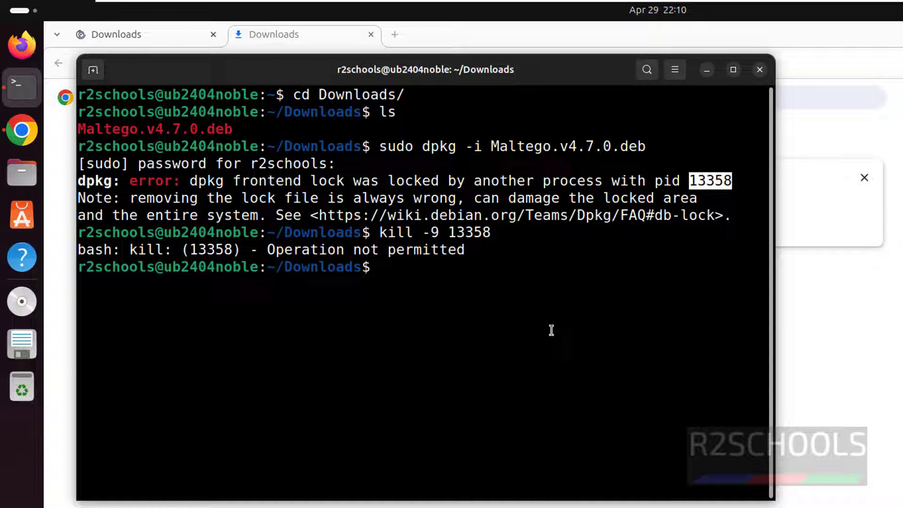
Rerun the kill as sudo kill -9 13358, then reinstall Maltego.v4.7.0.deb successfully.
key(Up)
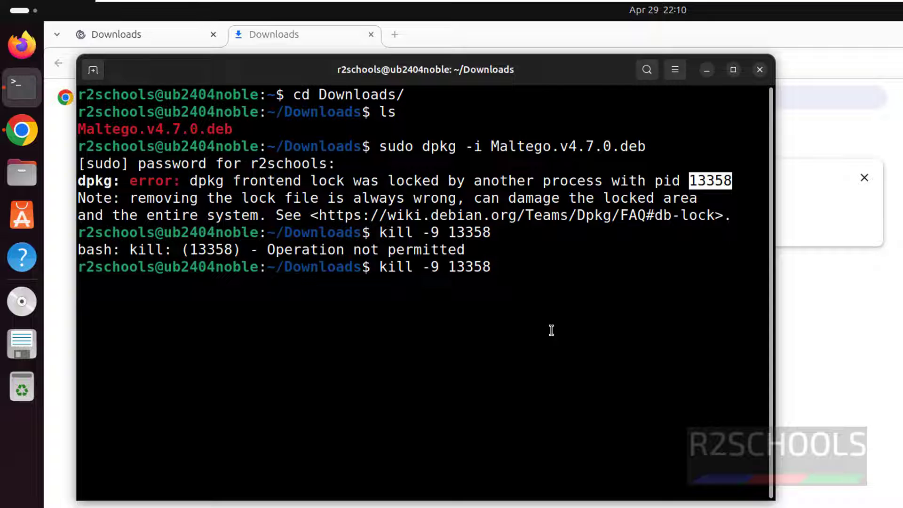
key(Home)
text(sudo)
key(Return)
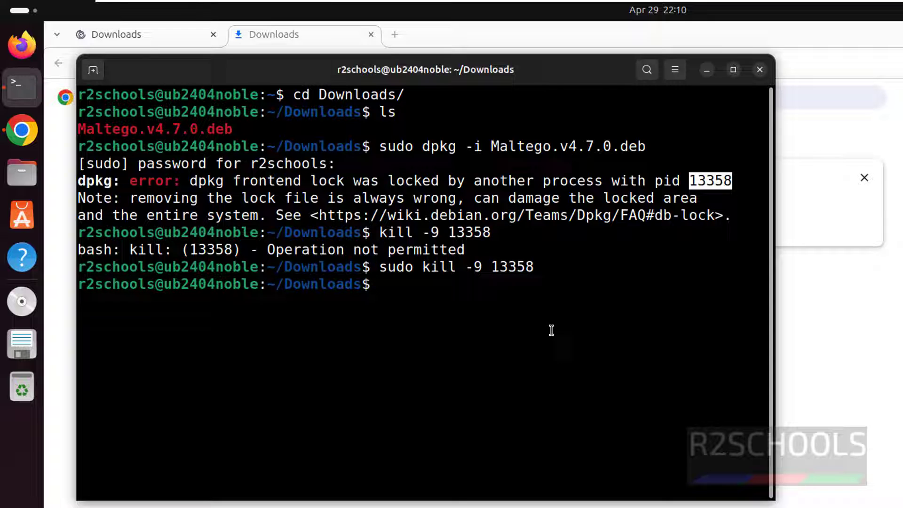
key(Up)
key(Up)
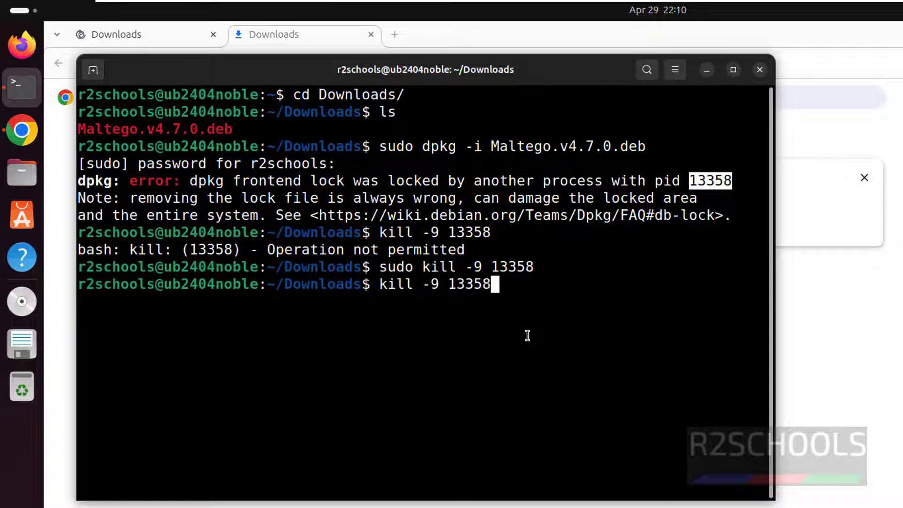
key(Up)
key(Return)
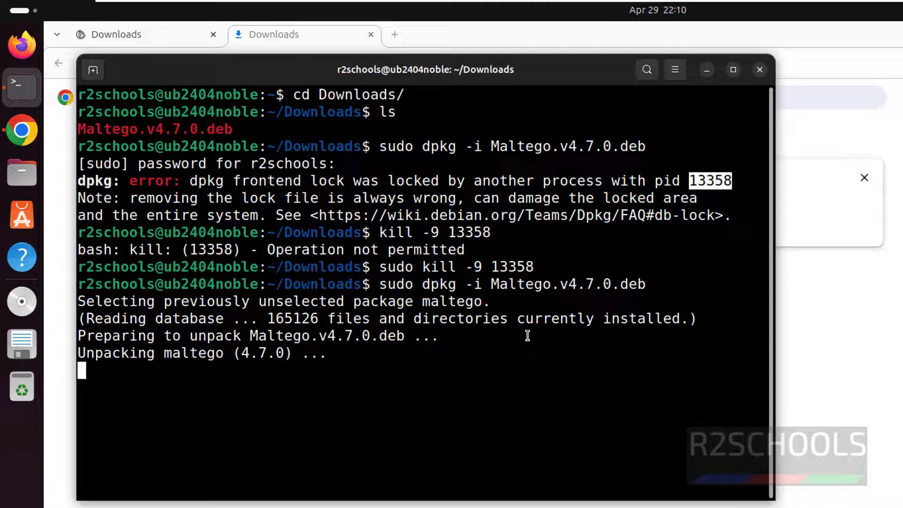
click(22, 131)
click(109, 29)
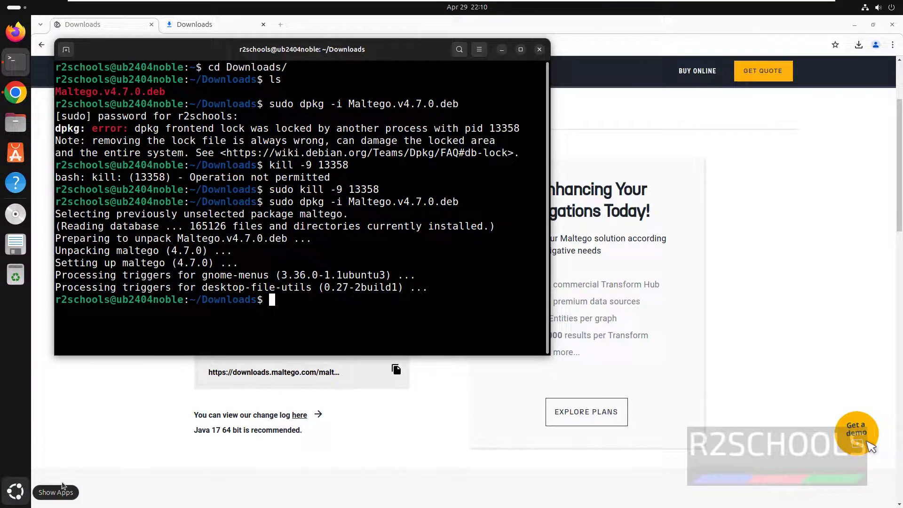
Launch Maltego 4.7.0 from Show Apps to its product selection screen.
click(16, 491)
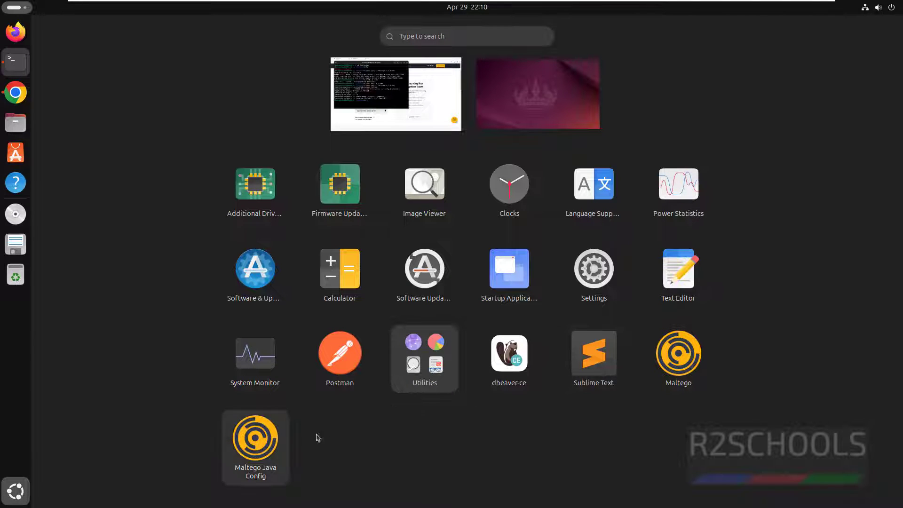
click(690, 356)
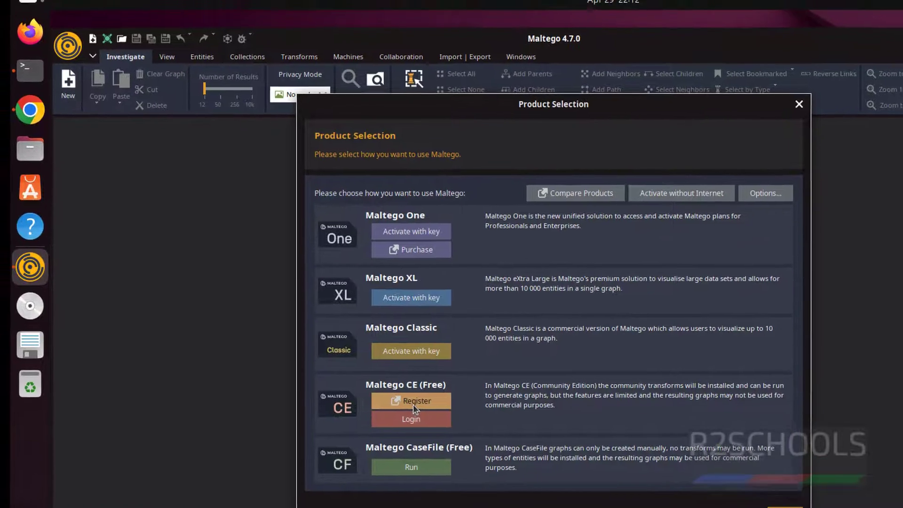
Start free Maltego CE registration and move through the email and password fields.
click(413, 404)
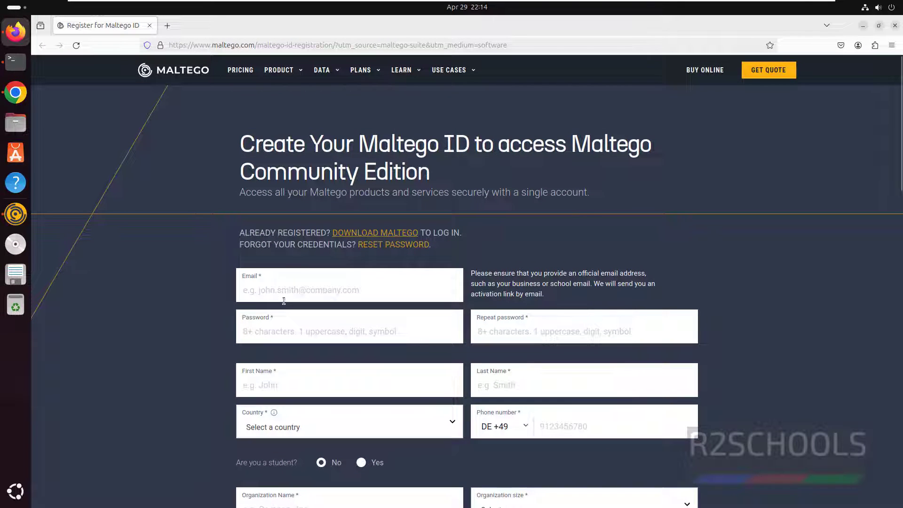
click(295, 290)
click(311, 292)
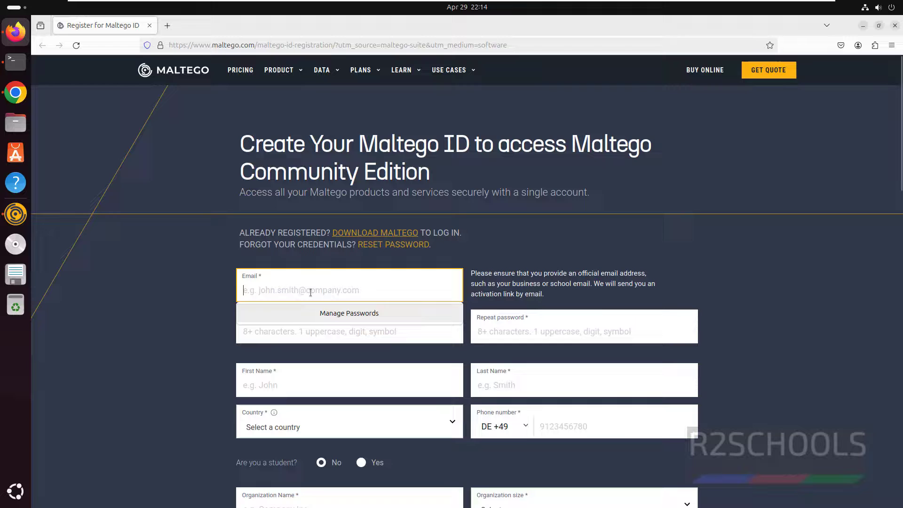
click(272, 338)
key(Tab)
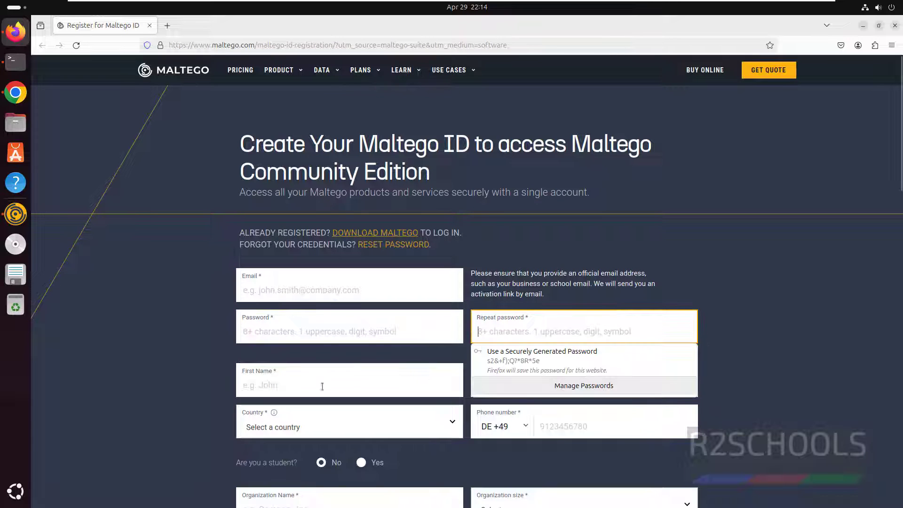
Answer Yes to being a student, leaving the Country list unchosen.
click(362, 463)
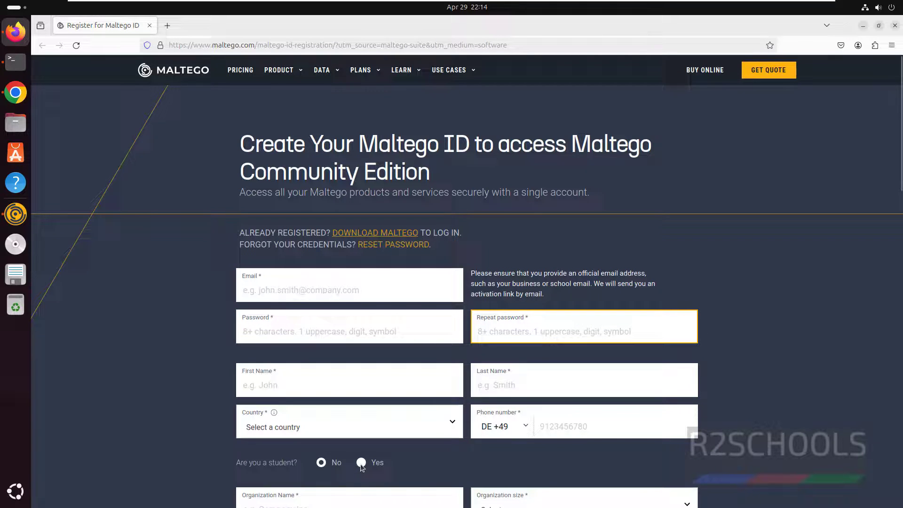
click(329, 429)
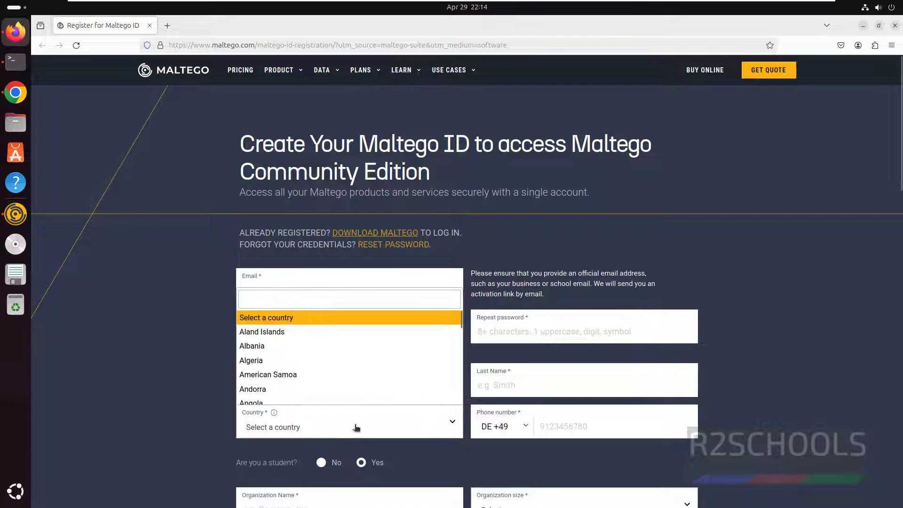
click(571, 426)
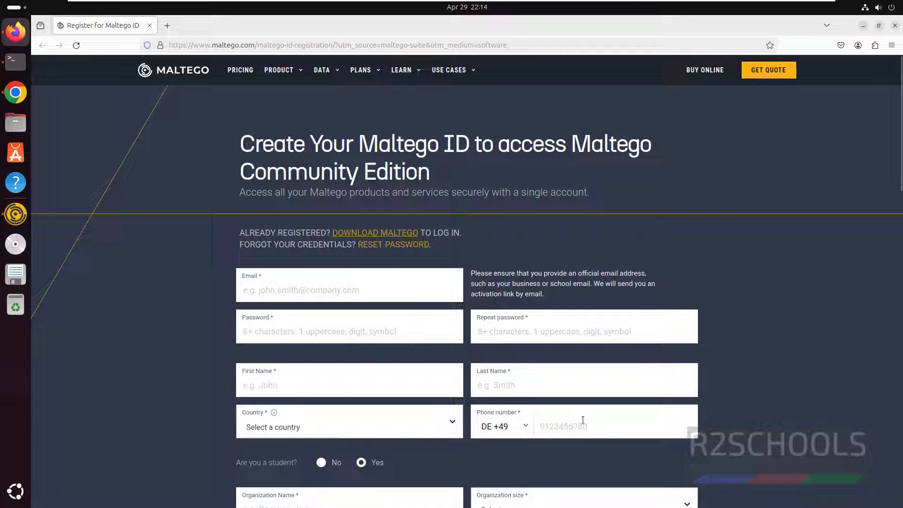
scroll(688, 429, down, 4)
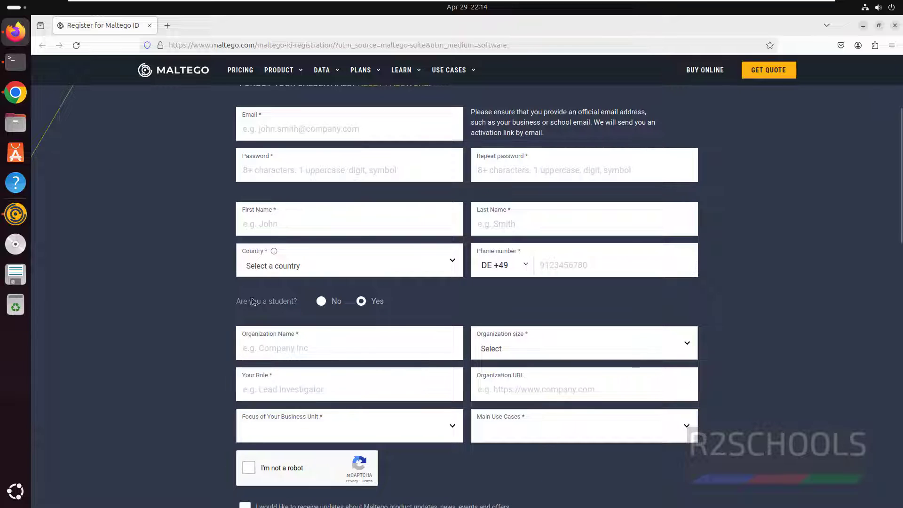
scroll(231, 309, down, 5)
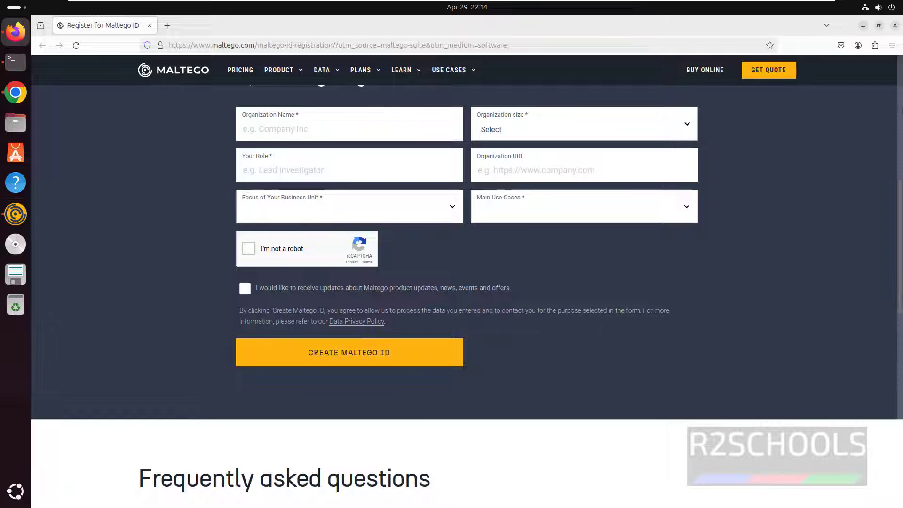
click(900, 106)
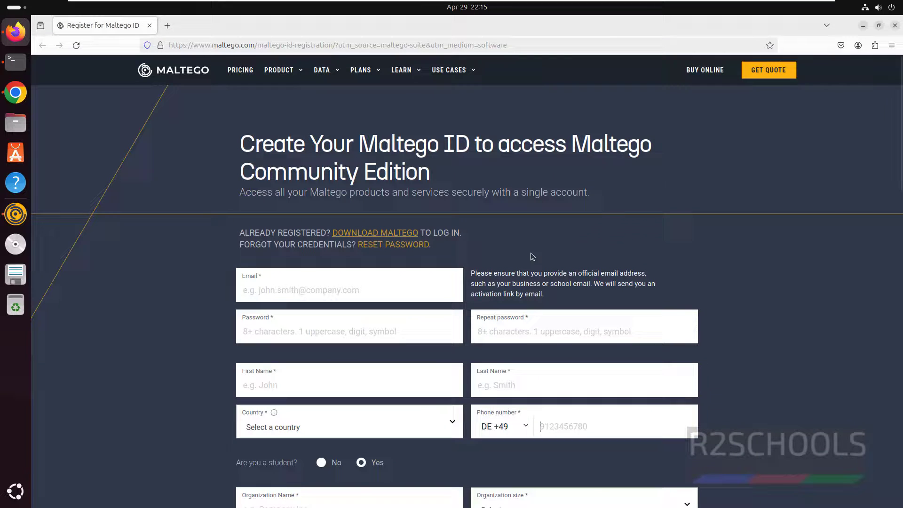
scroll(901, 201, down, 3)
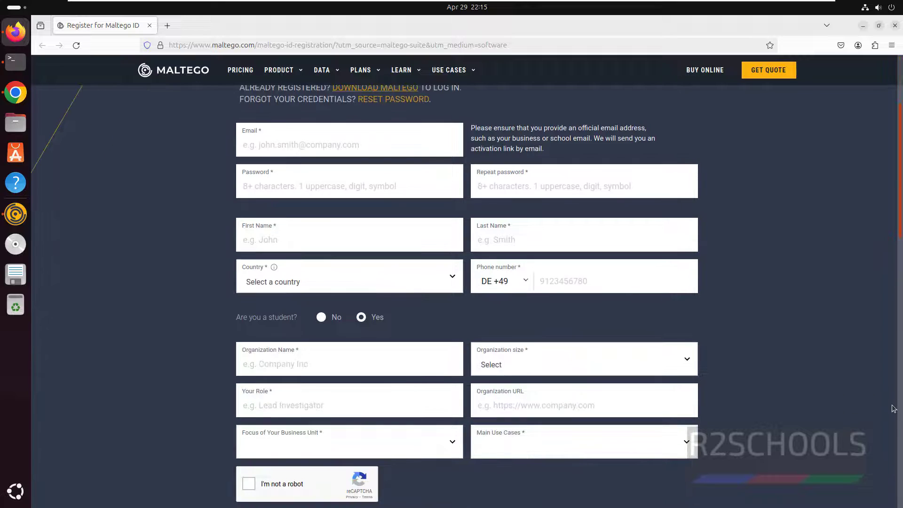
scroll(691, 374, up, 1)
scroll(414, 119, down, 9)
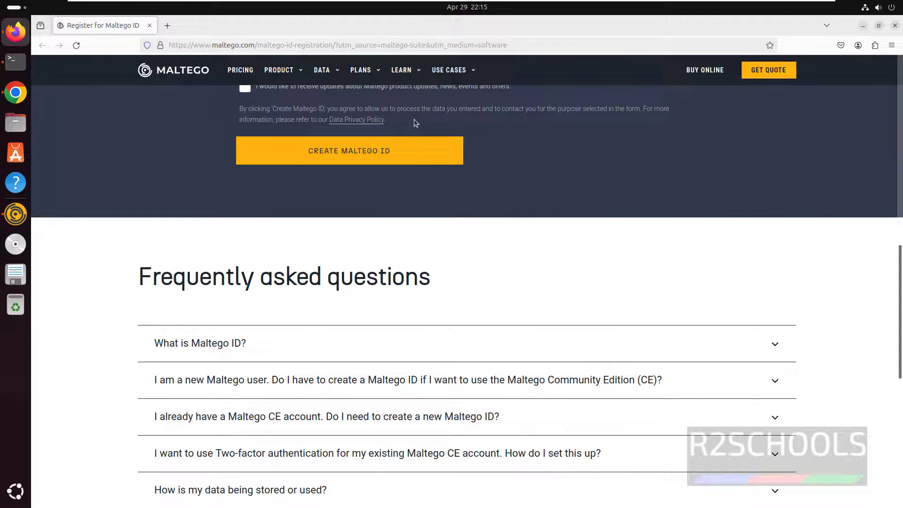
scroll(349, 185, up, 4)
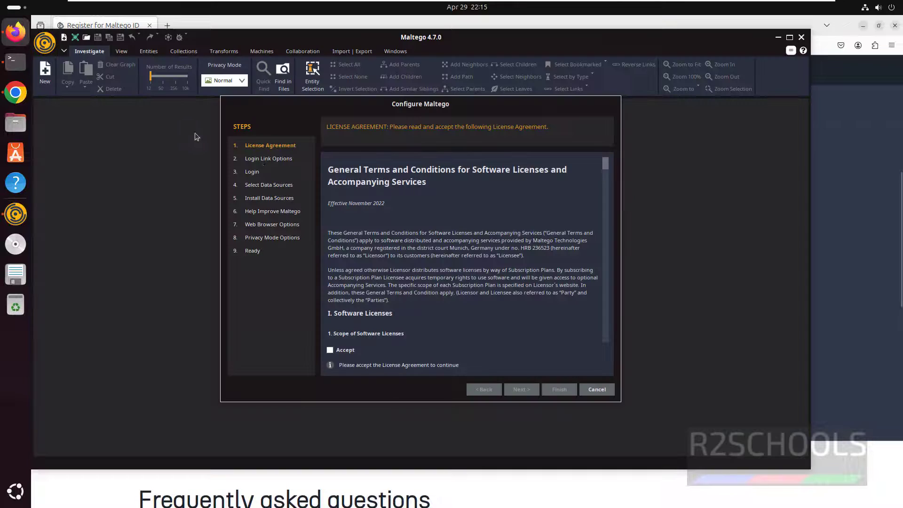
Accept the Maltego license agreement and start a Browser Login.
click(346, 354)
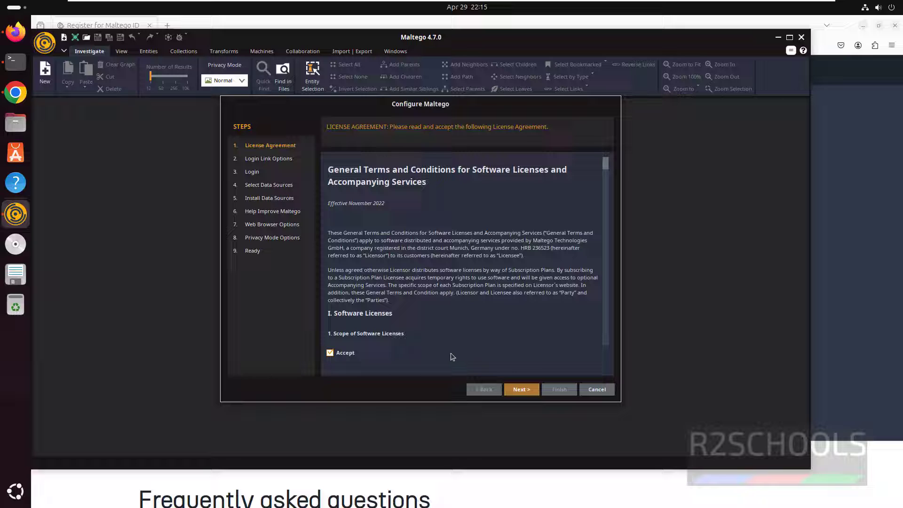
click(521, 390)
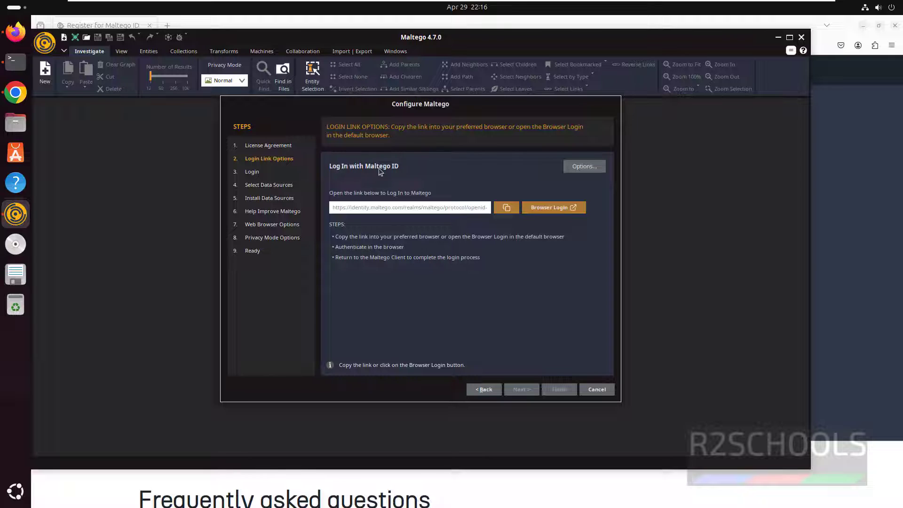
click(540, 211)
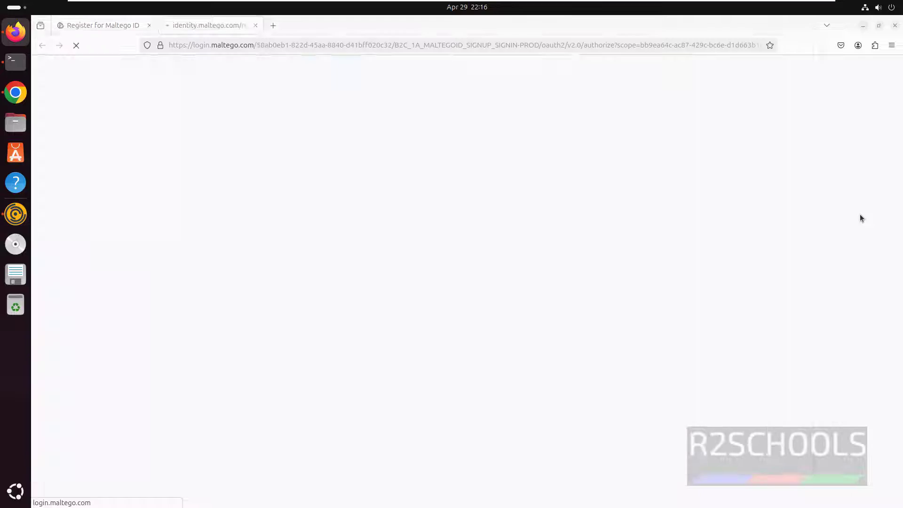
Sign in on the Maltego login page with email and password, declining to save the password.
click(863, 217)
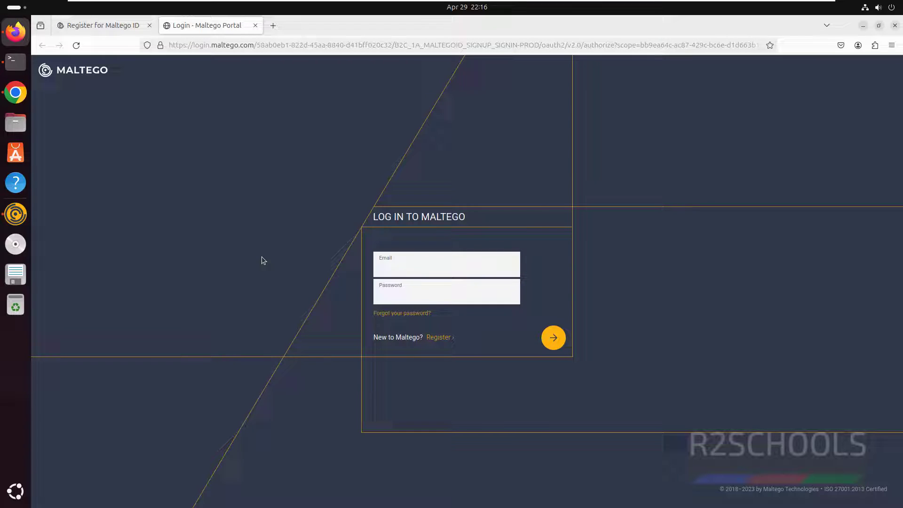
click(426, 263)
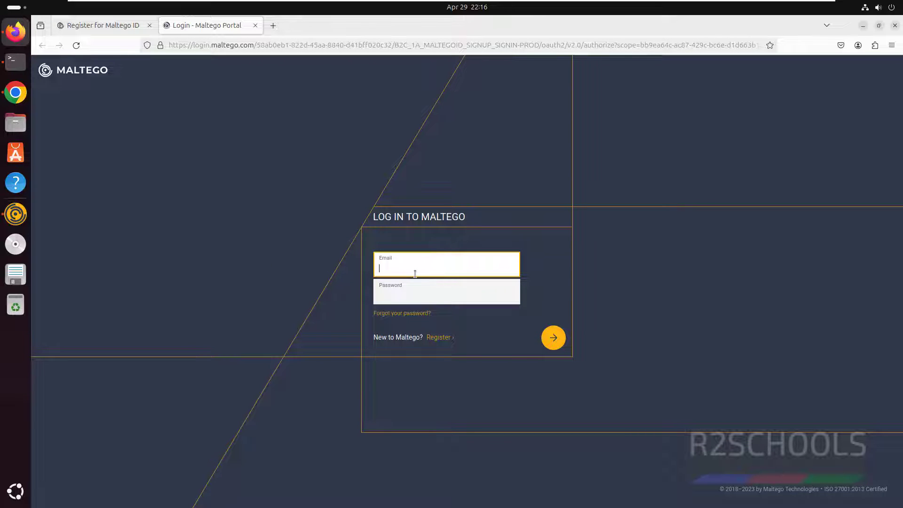
text(p)
text(bas)
key(BackSpace)
key(BackSpace)
key(BackSpace)
key(Tab)
text(***)
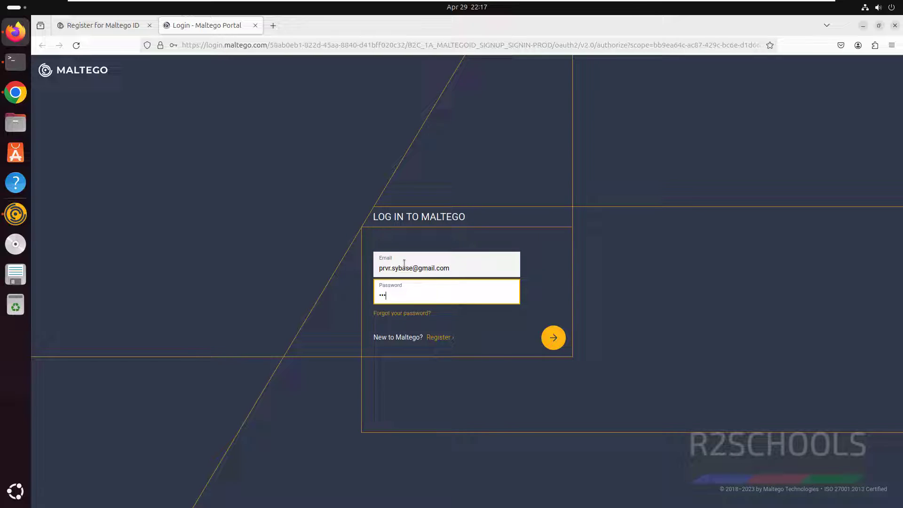
text(****)
key(Return)
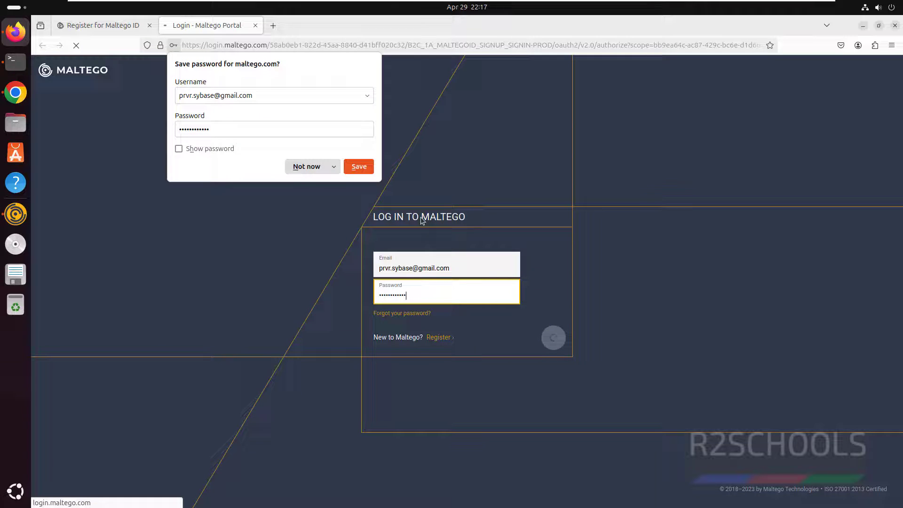
click(306, 170)
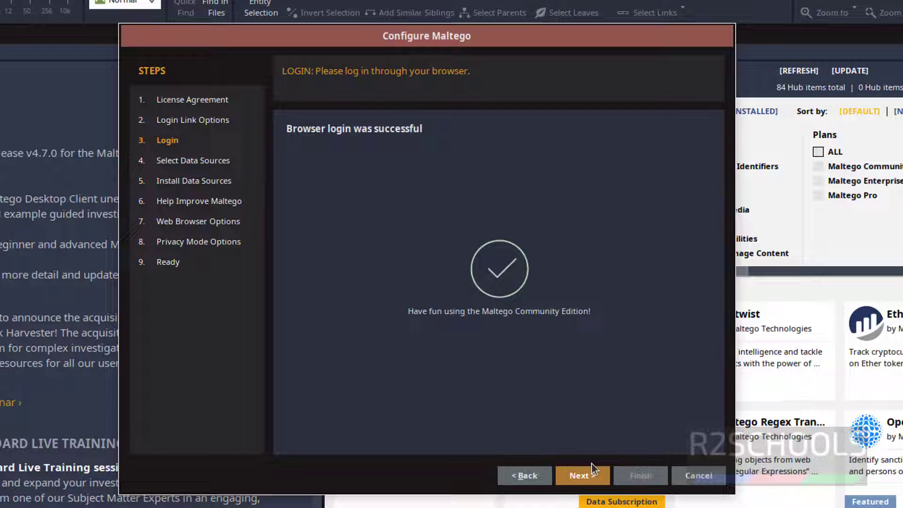
Continue past the successful login to the Select Data Sources step.
click(582, 475)
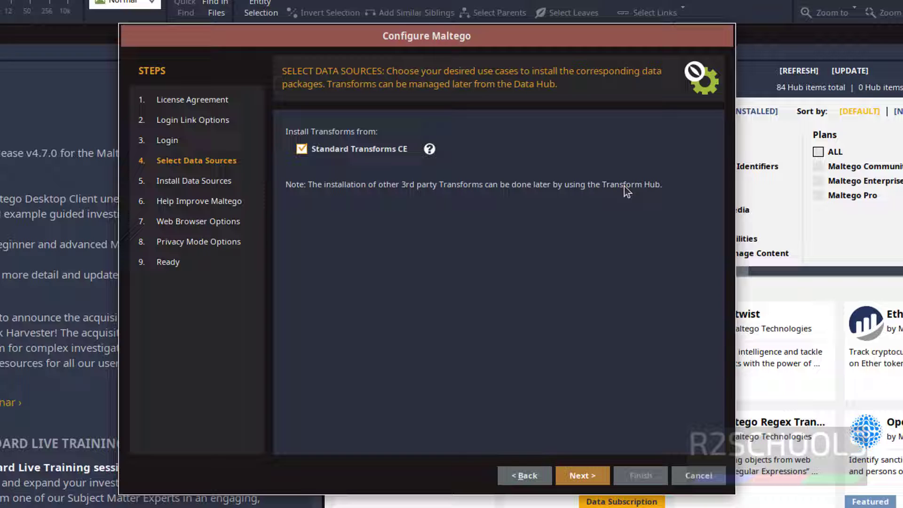
Untick Standard Transforms CE and keep automatic error reports off.
click(301, 149)
click(579, 477)
click(580, 476)
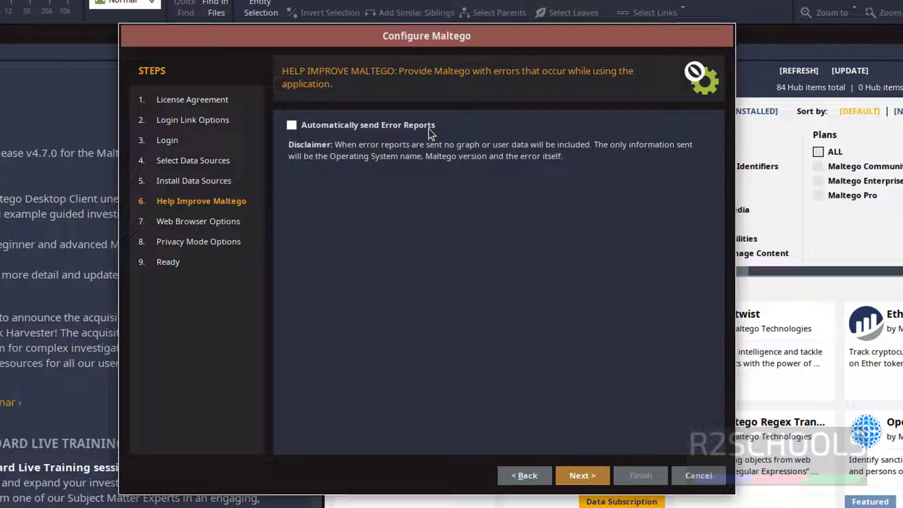
click(369, 129)
click(369, 129)
click(586, 476)
Set Chrome as the external web browser and move on to Privacy Mode Options.
click(510, 128)
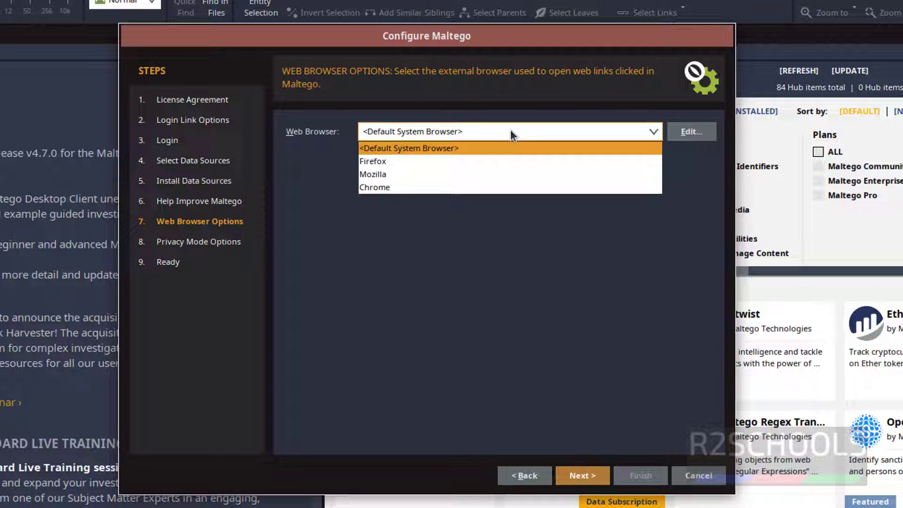
click(457, 291)
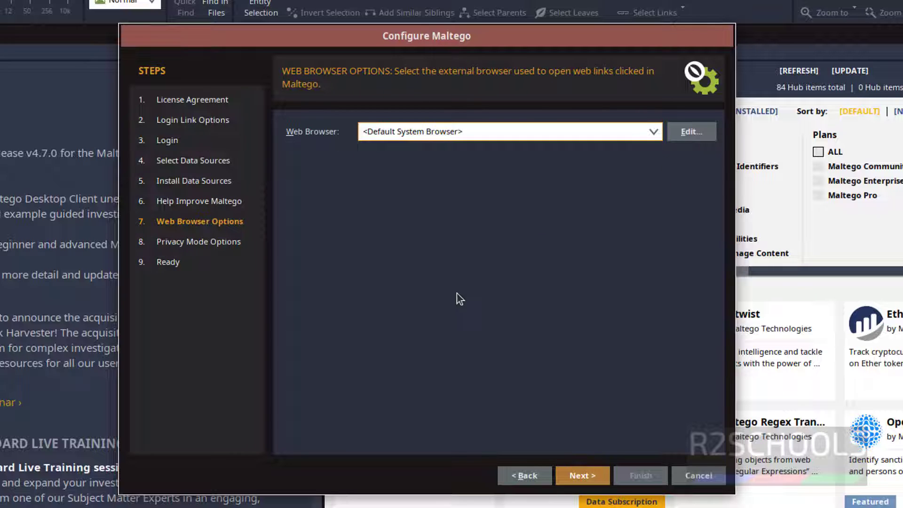
click(445, 136)
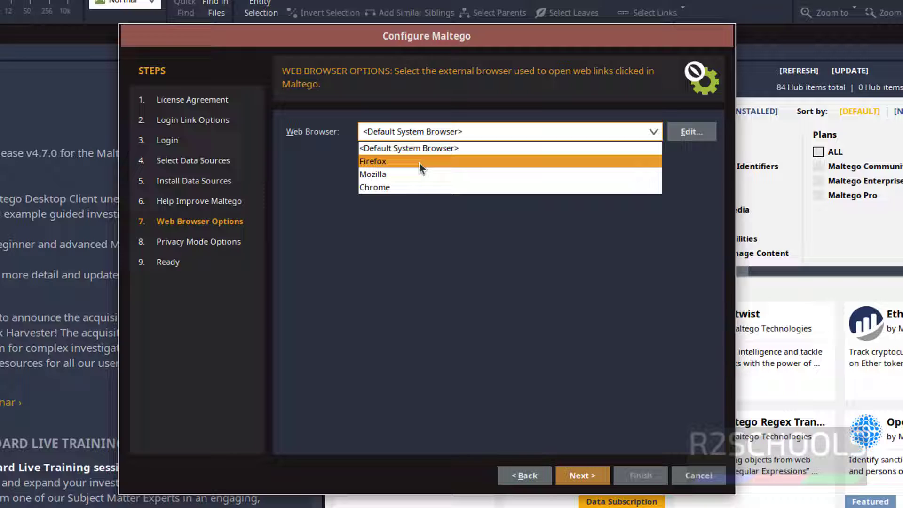
click(413, 189)
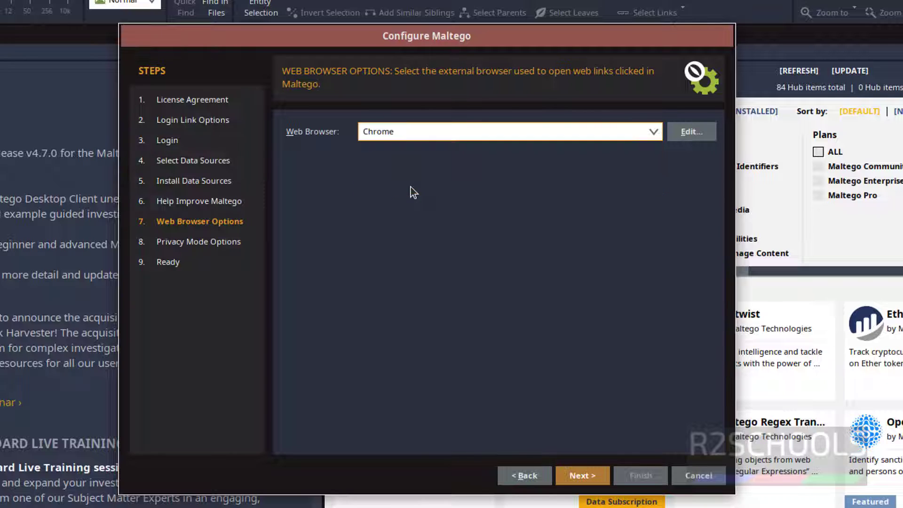
click(583, 476)
click(444, 134)
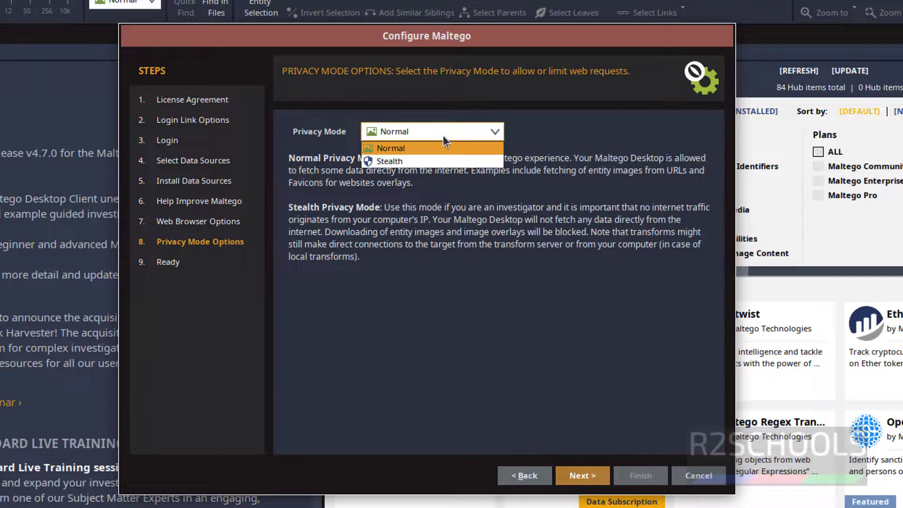
Keep Privacy Mode on Normal with 'Open a blank graph' and finish the setup wizard.
click(443, 136)
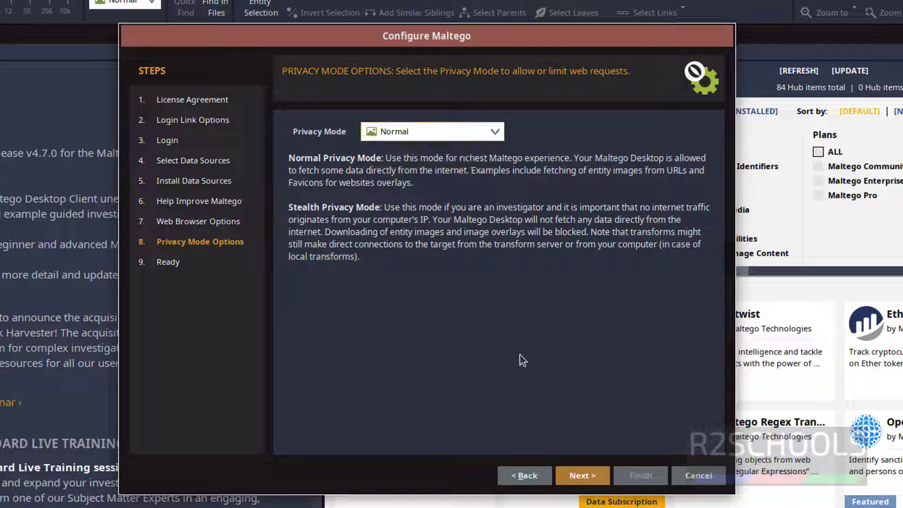
click(583, 475)
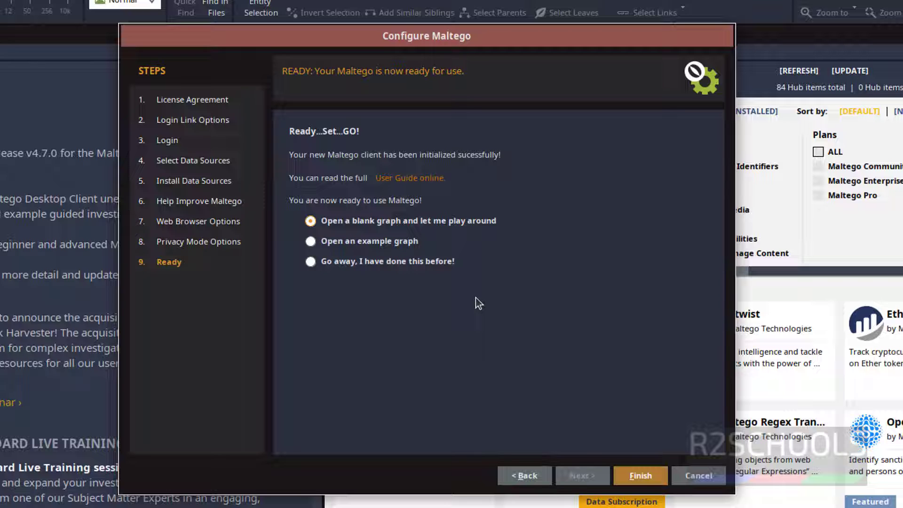
click(641, 475)
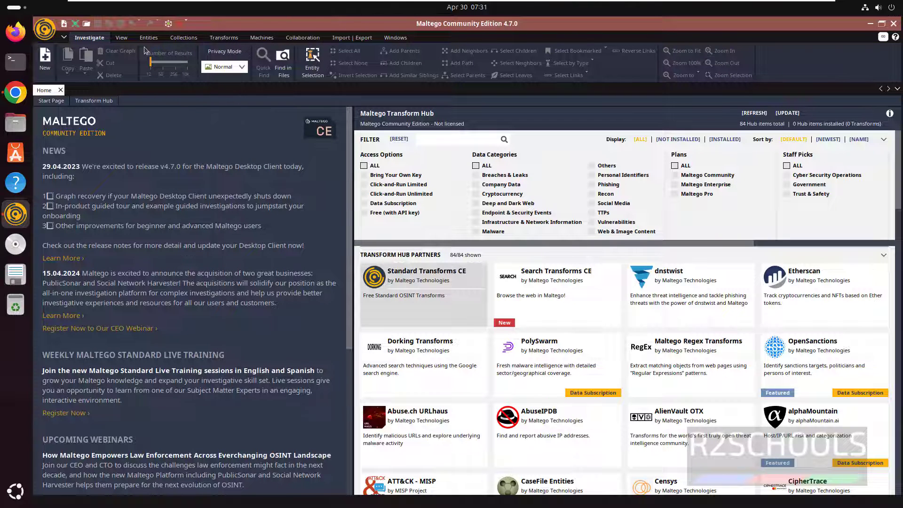
Create a new graph and search the Entity Palette for 'domain'.
click(46, 60)
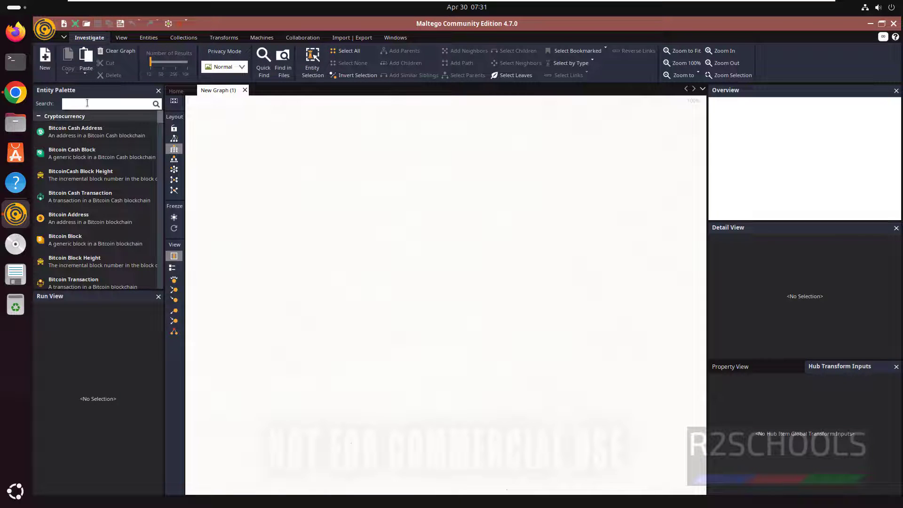
click(87, 104)
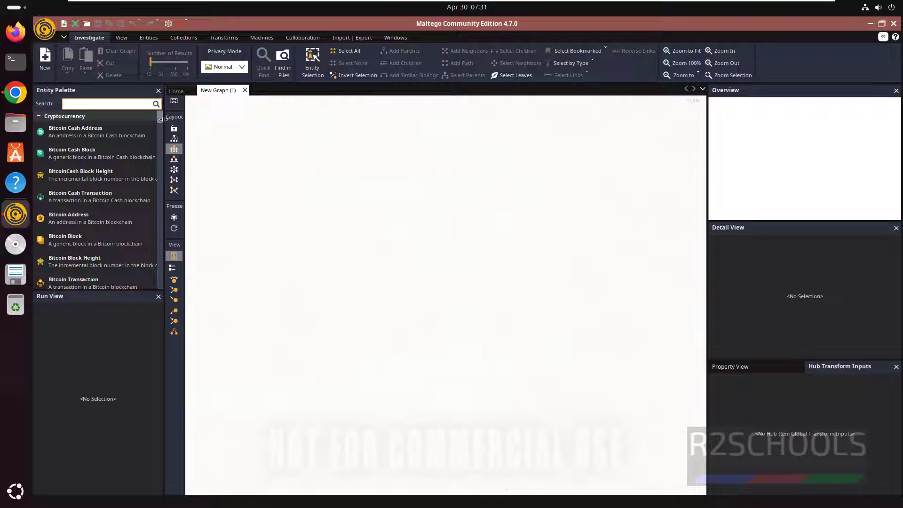
drag(161, 119, 163, 294)
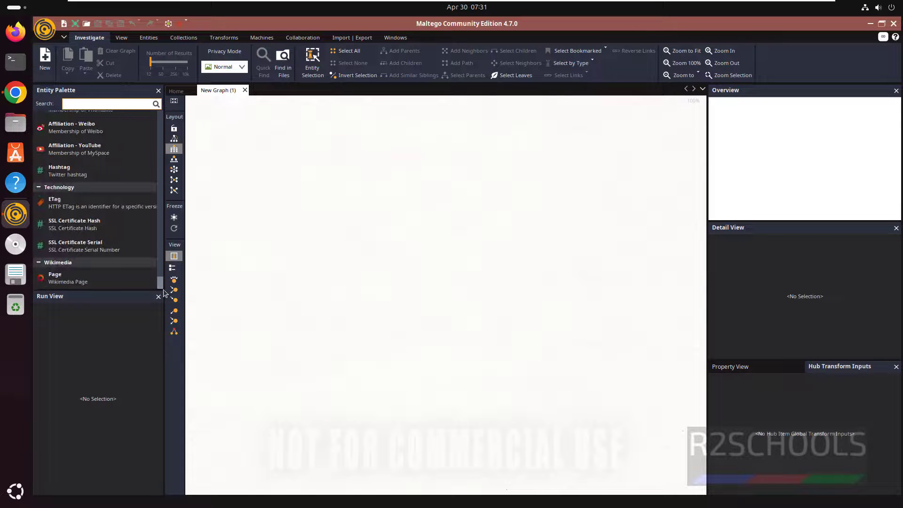
scroll(111, 132, up, 3)
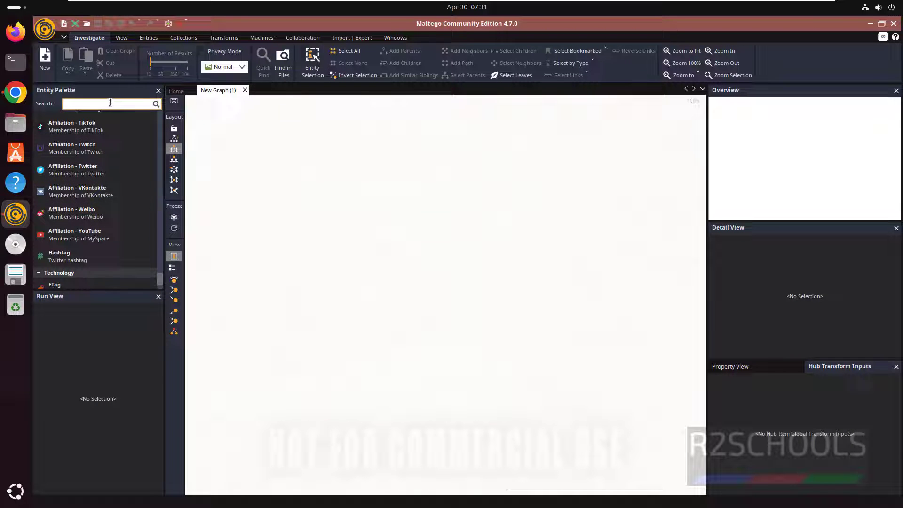
text(moni)
key(BackSpace)
key(BackSpace)
key(BackSpace)
key(BackSpace)
key(BackSpace)
text(do)
text(main)
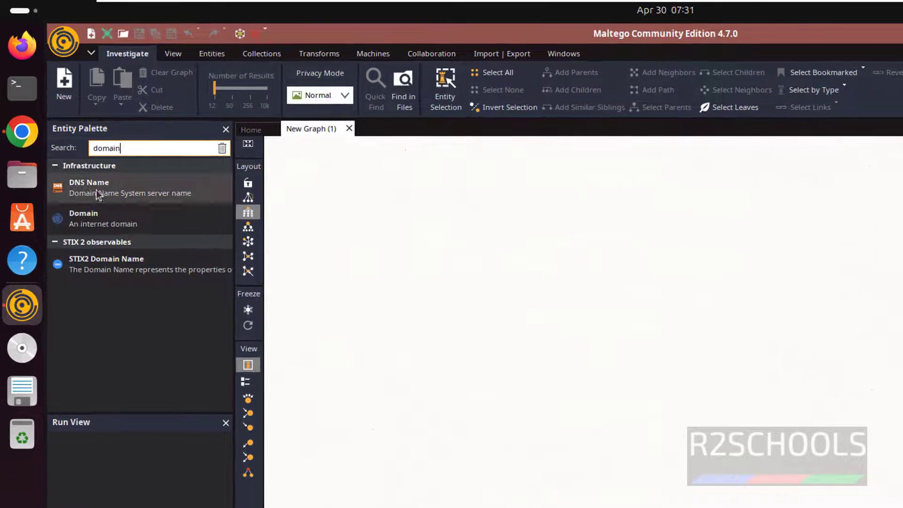
Drag a Domain entity onto the canvas and rename it maltego.com.
drag(92, 225, 494, 271)
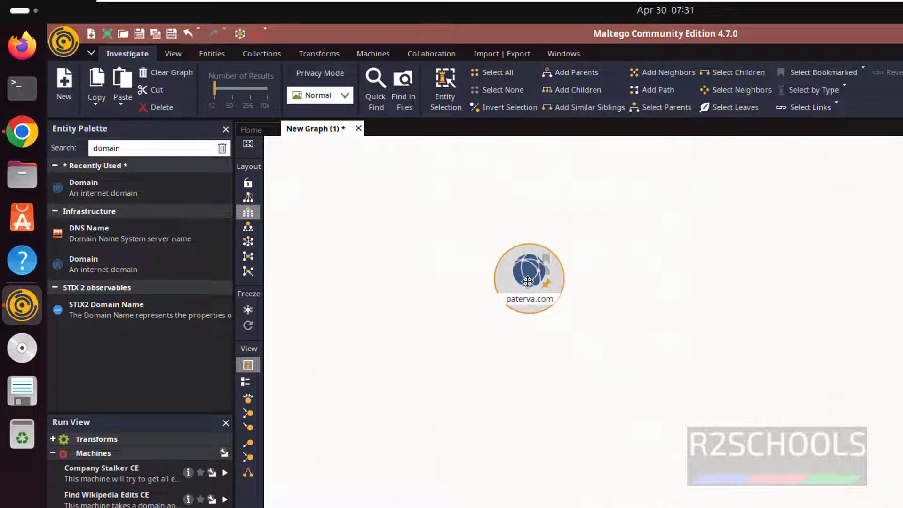
right_click(528, 281)
click(505, 300)
double_click(527, 300)
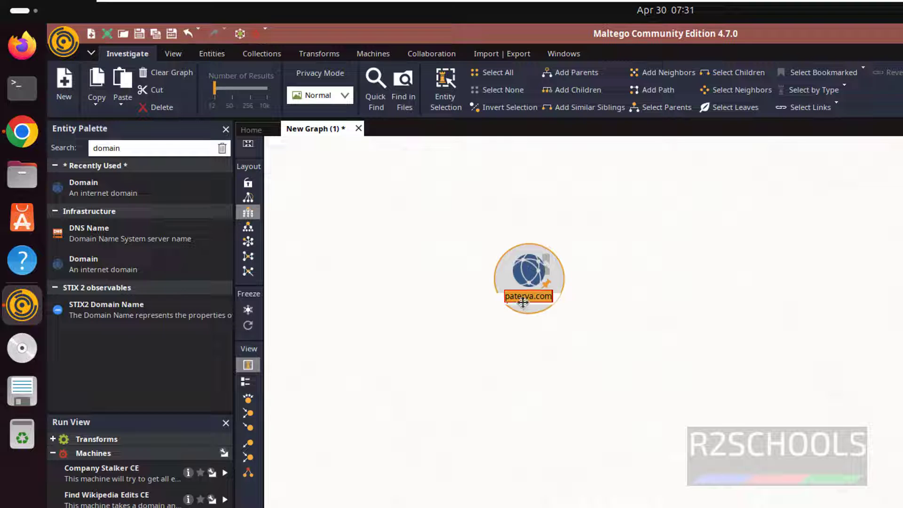
text(malt)
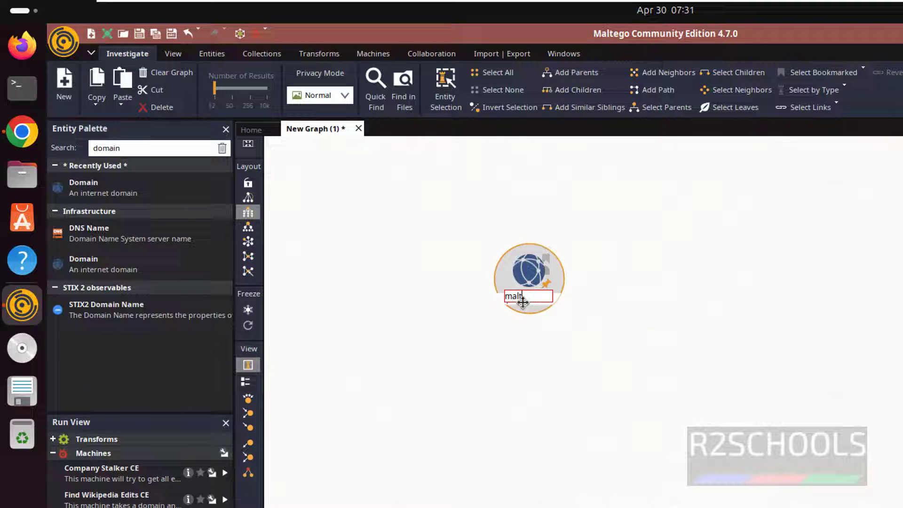
text(egoo.com)
key(Return)
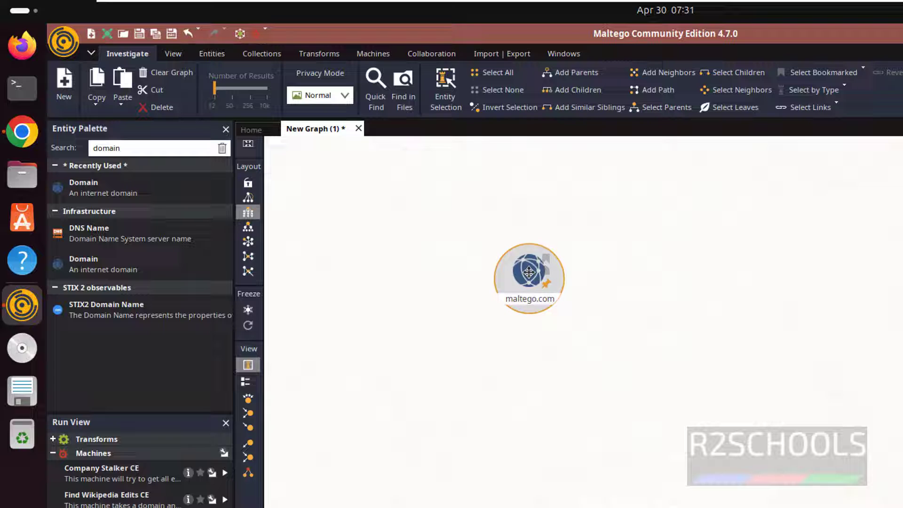
Run 'To DNS Name - MX (mail server)' on maltego.com, adding its linked MX record.
right_click(528, 272)
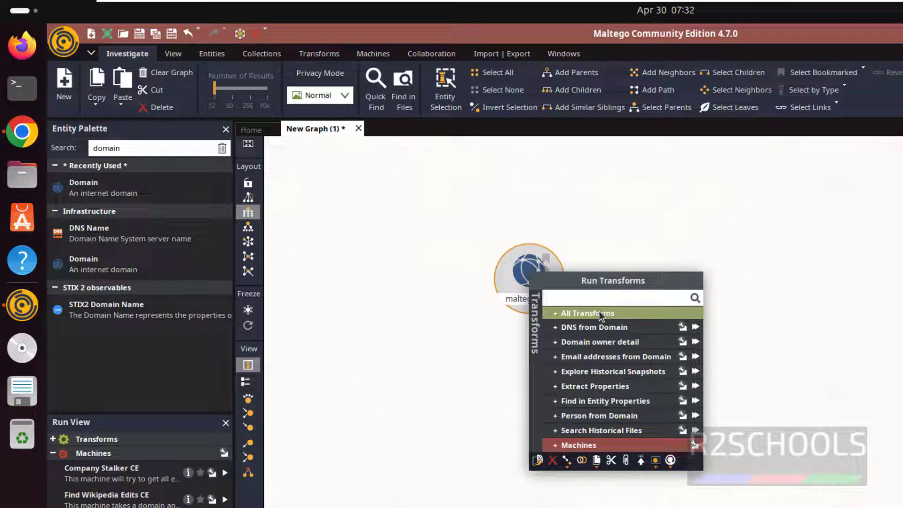
click(560, 326)
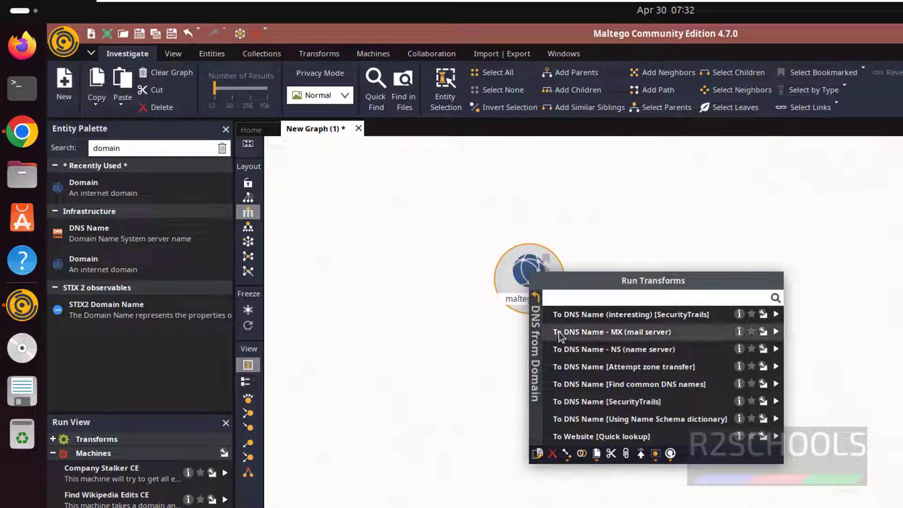
click(552, 328)
click(557, 329)
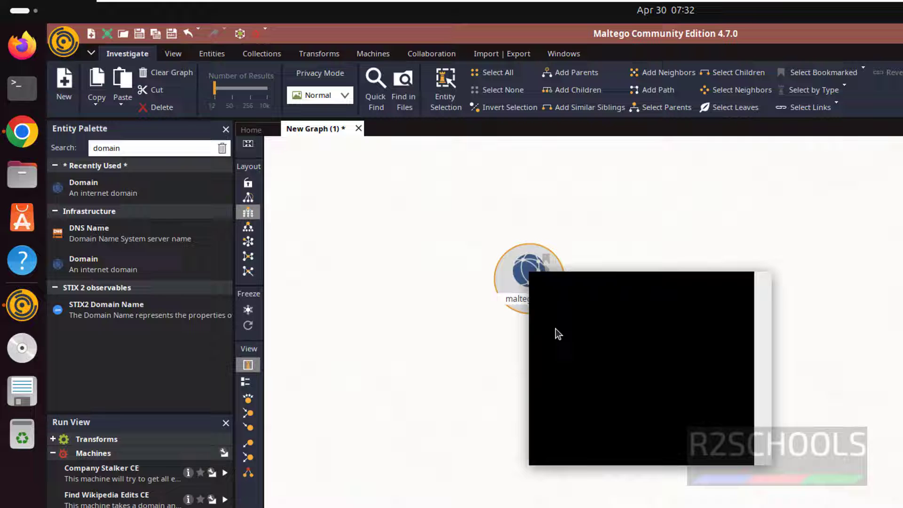
click(600, 332)
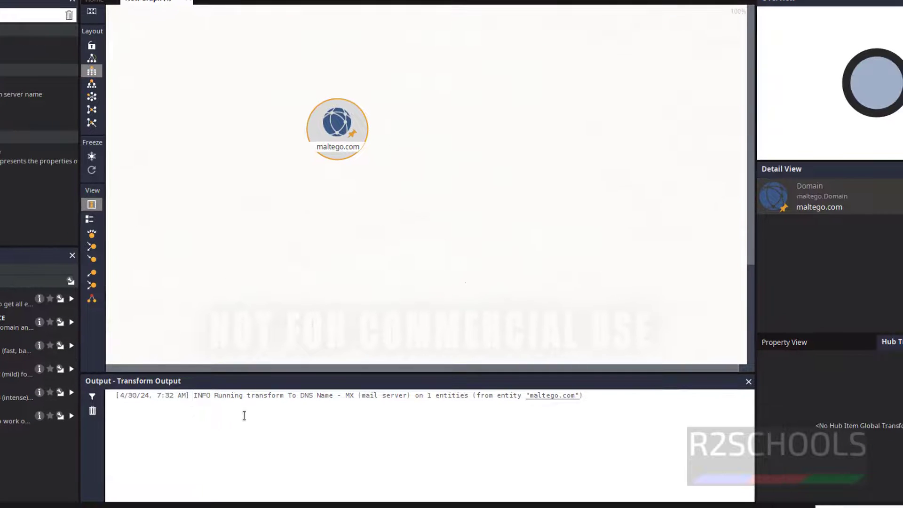
right_click(337, 238)
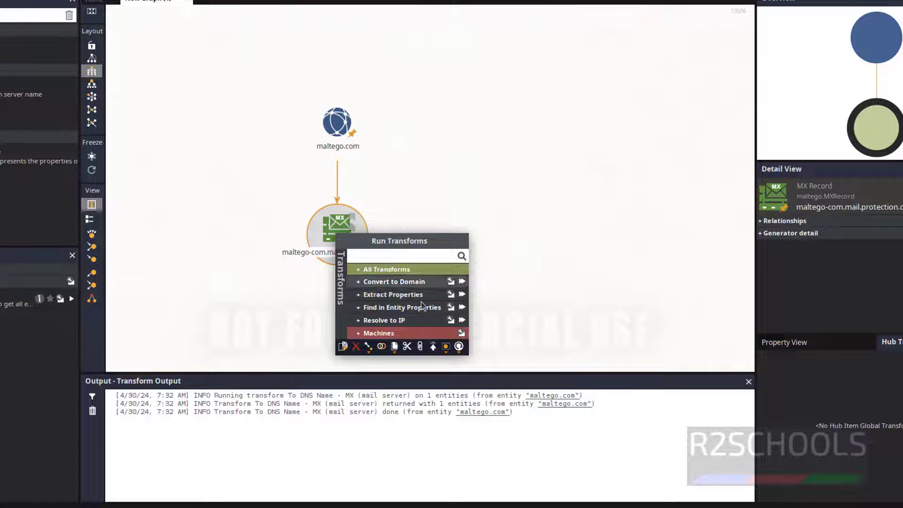
click(322, 148)
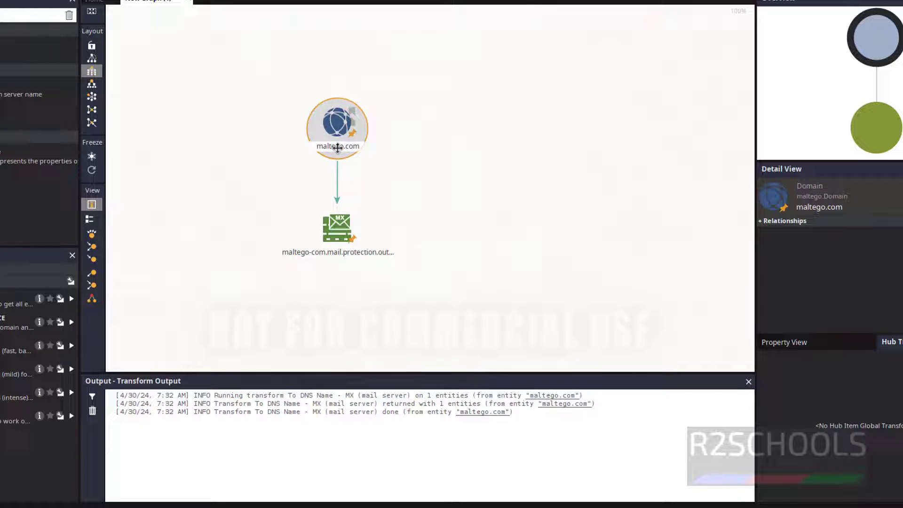
Rename the domain to paterva.com, remove the MX record and bring up its Run Transforms menu.
click(337, 146)
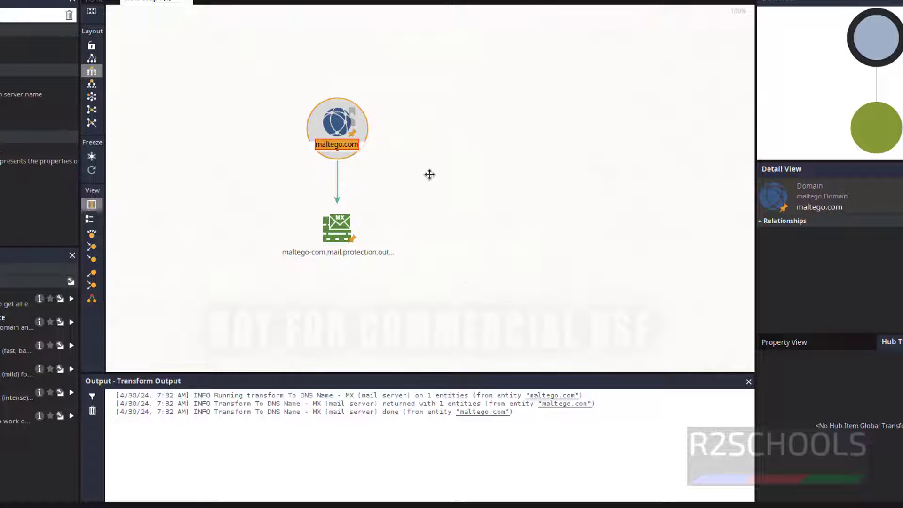
text(pater)
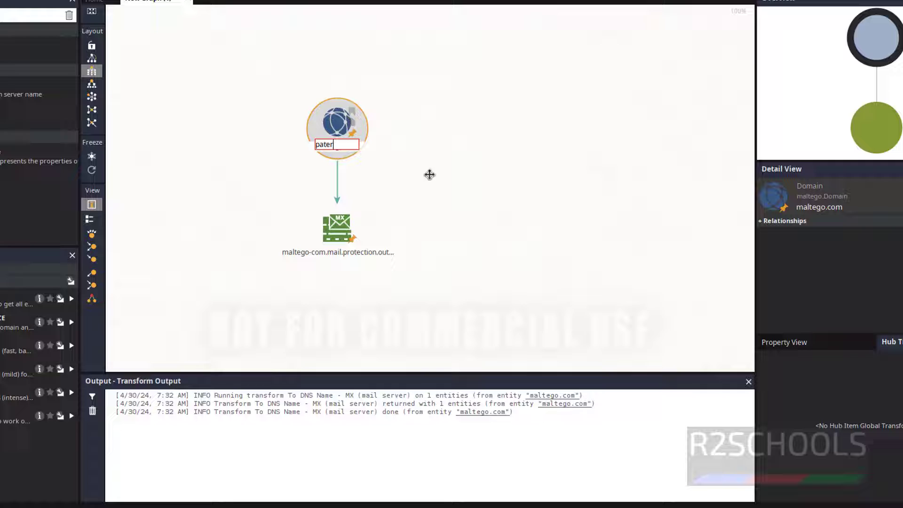
text(va.com)
key(Return)
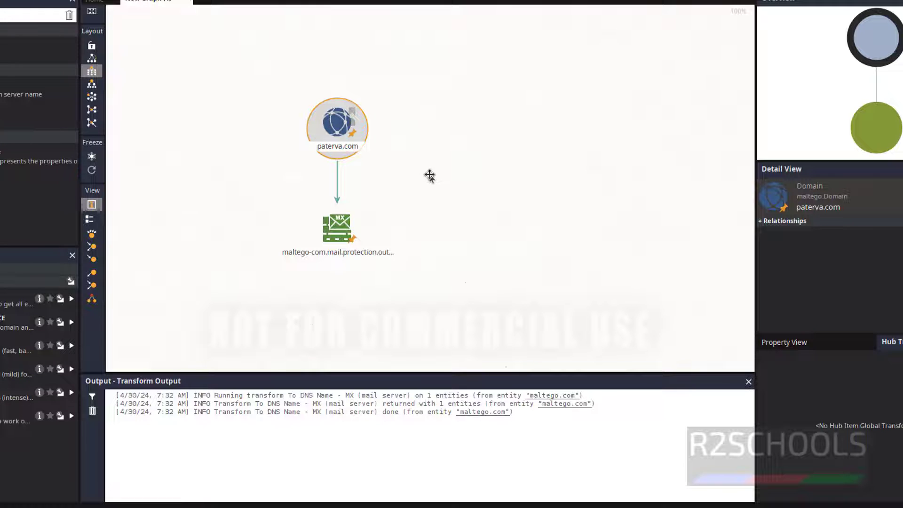
key(ctrl+z)
click(337, 126)
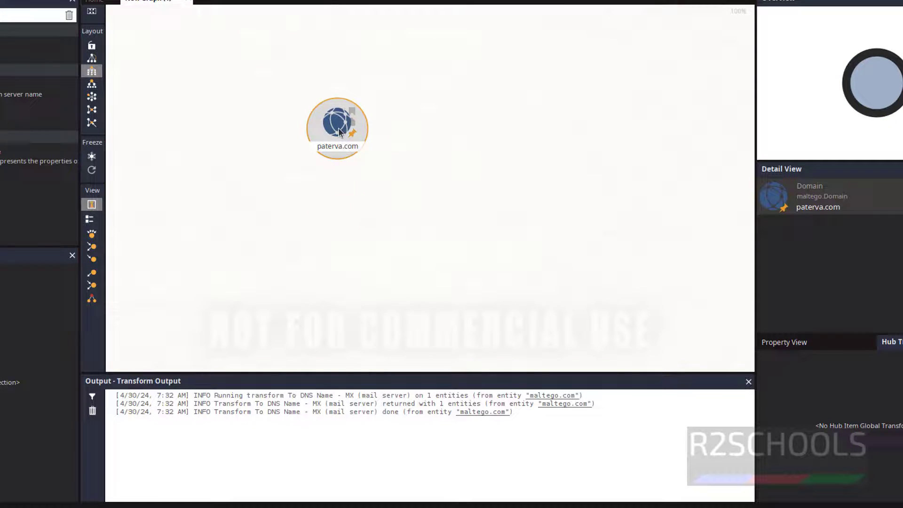
right_click(336, 126)
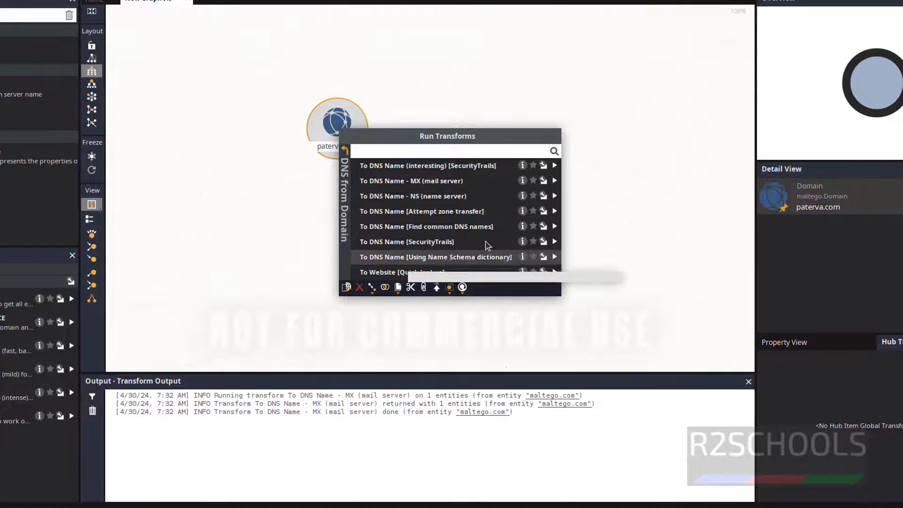
Run 'To DNS Name - NS', adding ns03 and ns04.domaincontrol.com beneath paterva.com.
click(402, 196)
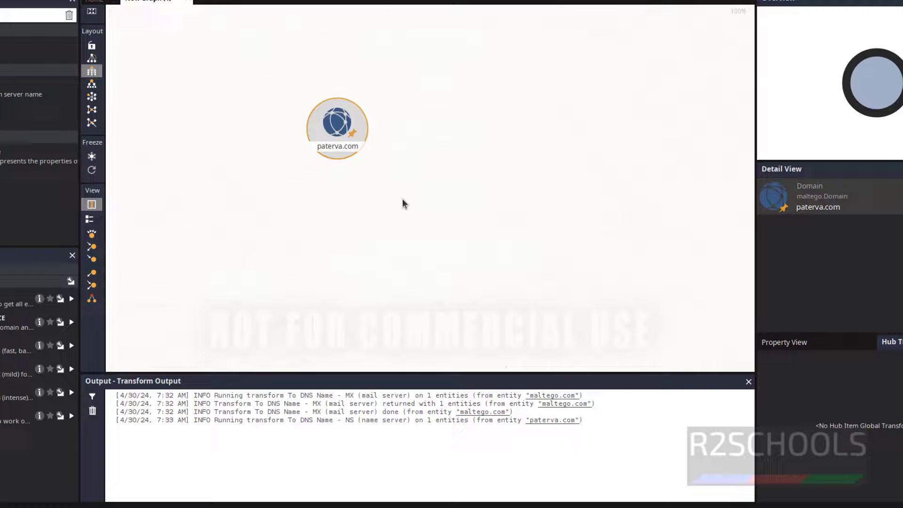
right_click(377, 230)
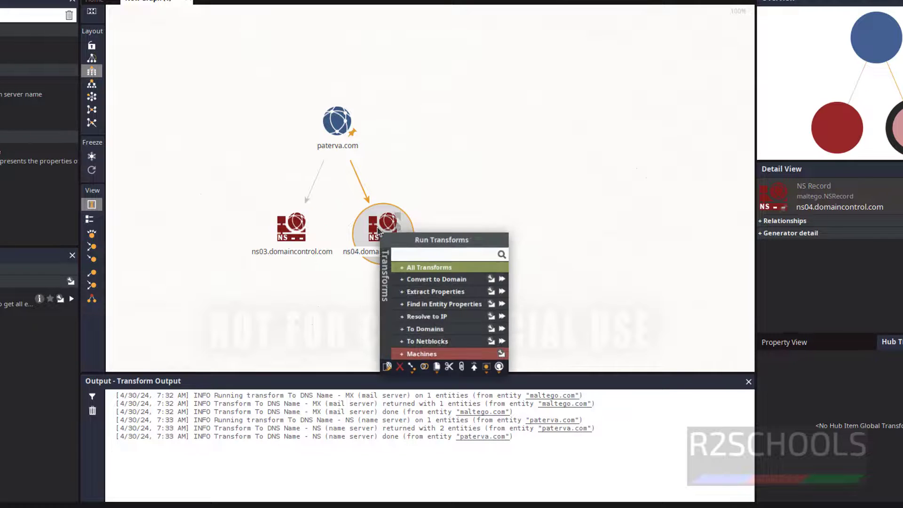